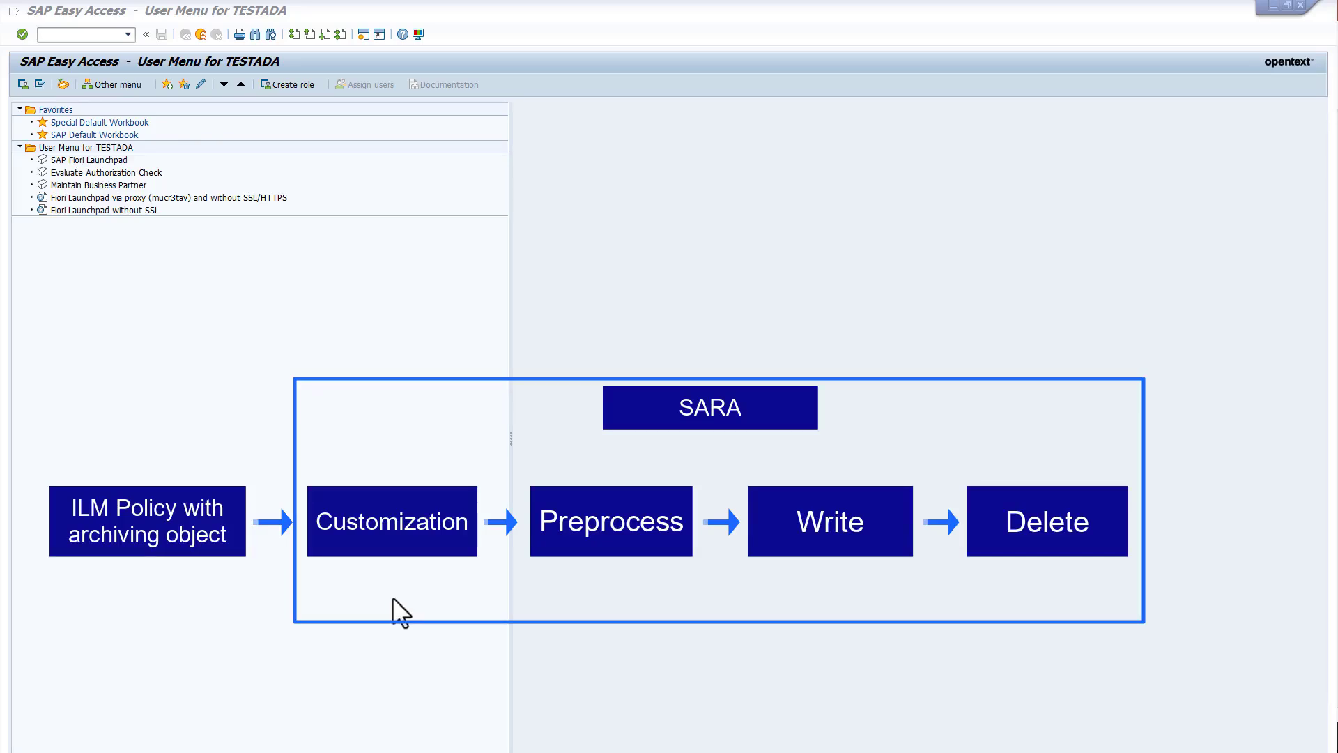
# Run transaction SARA and enter archiving object SD_VBAK (Sales Documents)
pyautogui.click(78, 34)
pyautogui.write('sa')
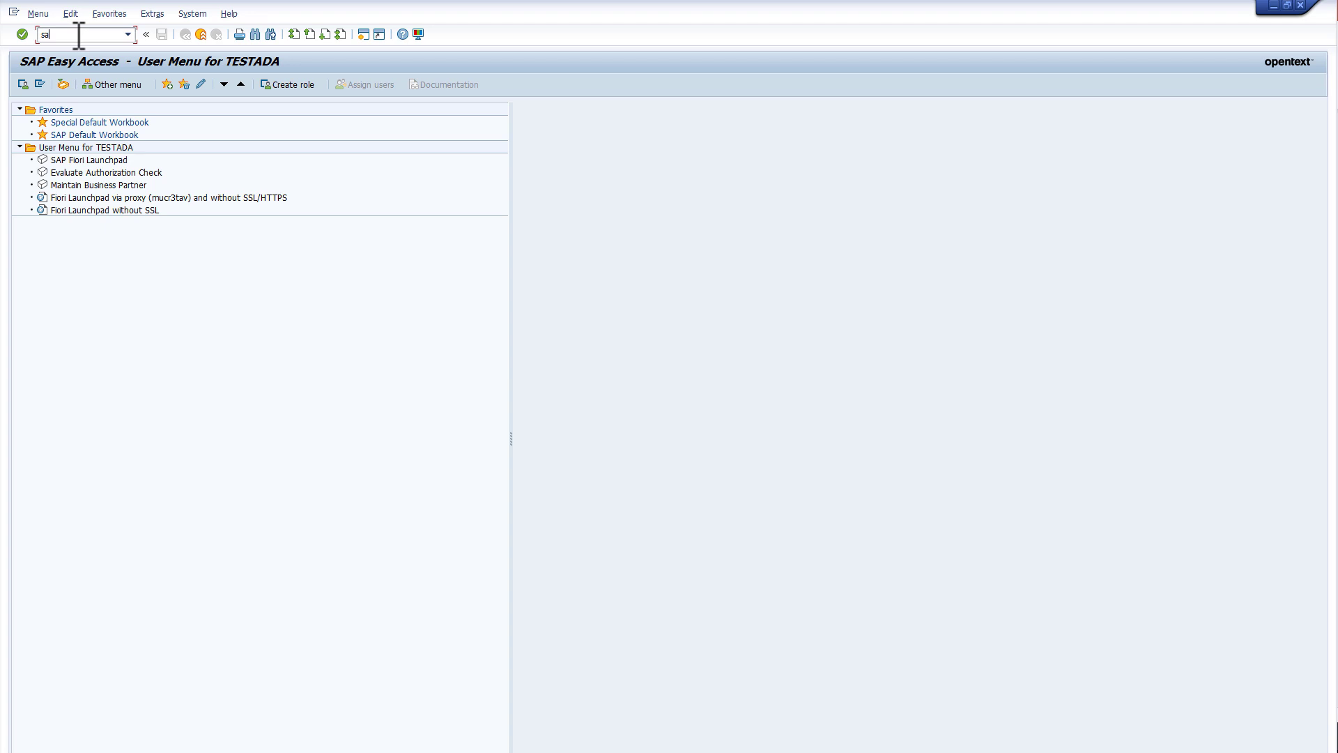
pyautogui.write('ra')
pyautogui.press('Return')
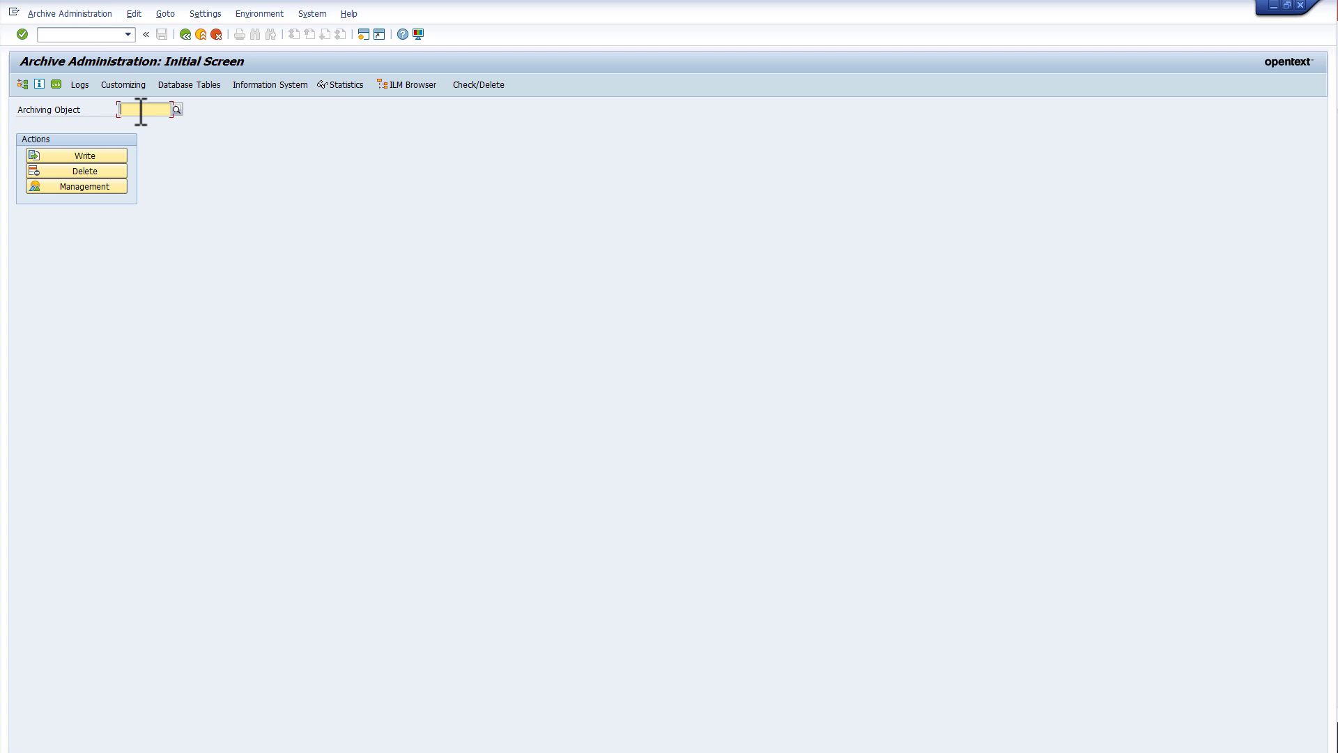
pyautogui.write('SD_VB')
pyautogui.write('AK')
pyautogui.press('Return')
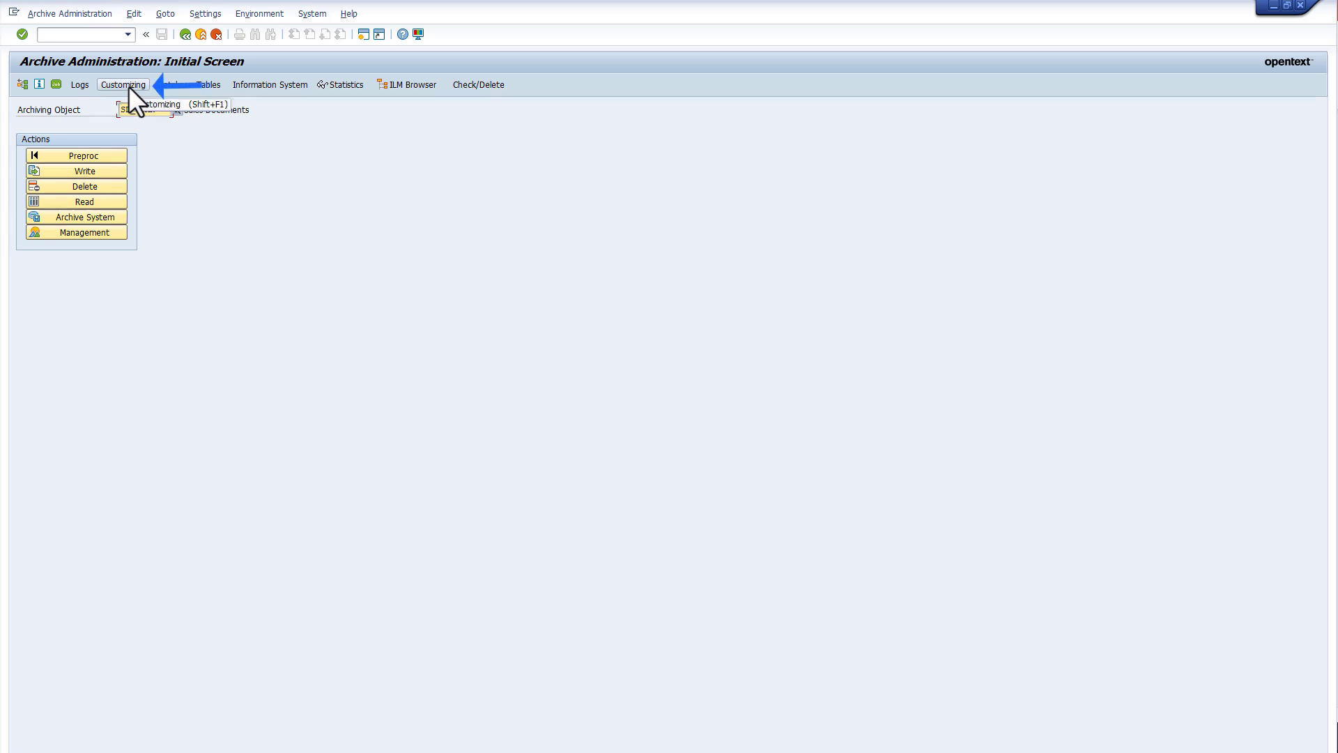
pyautogui.click(129, 85)
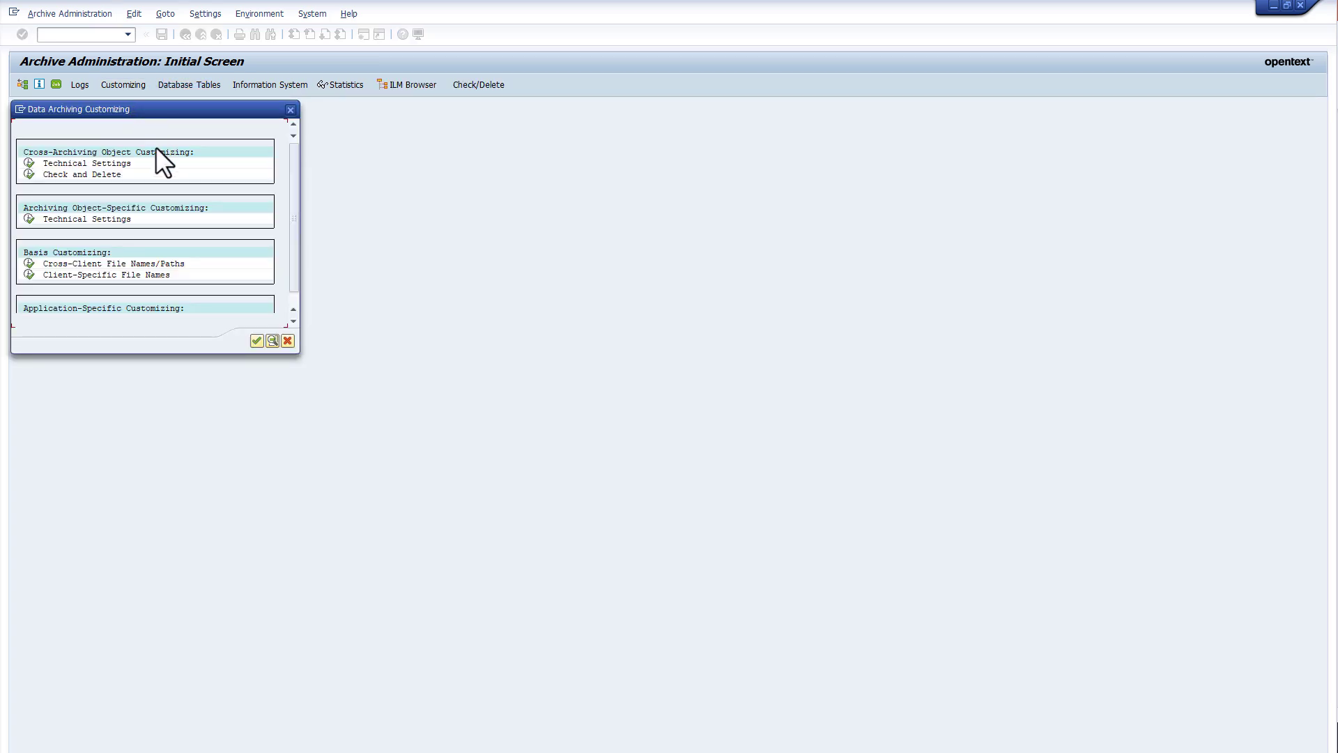
pyautogui.click(121, 165)
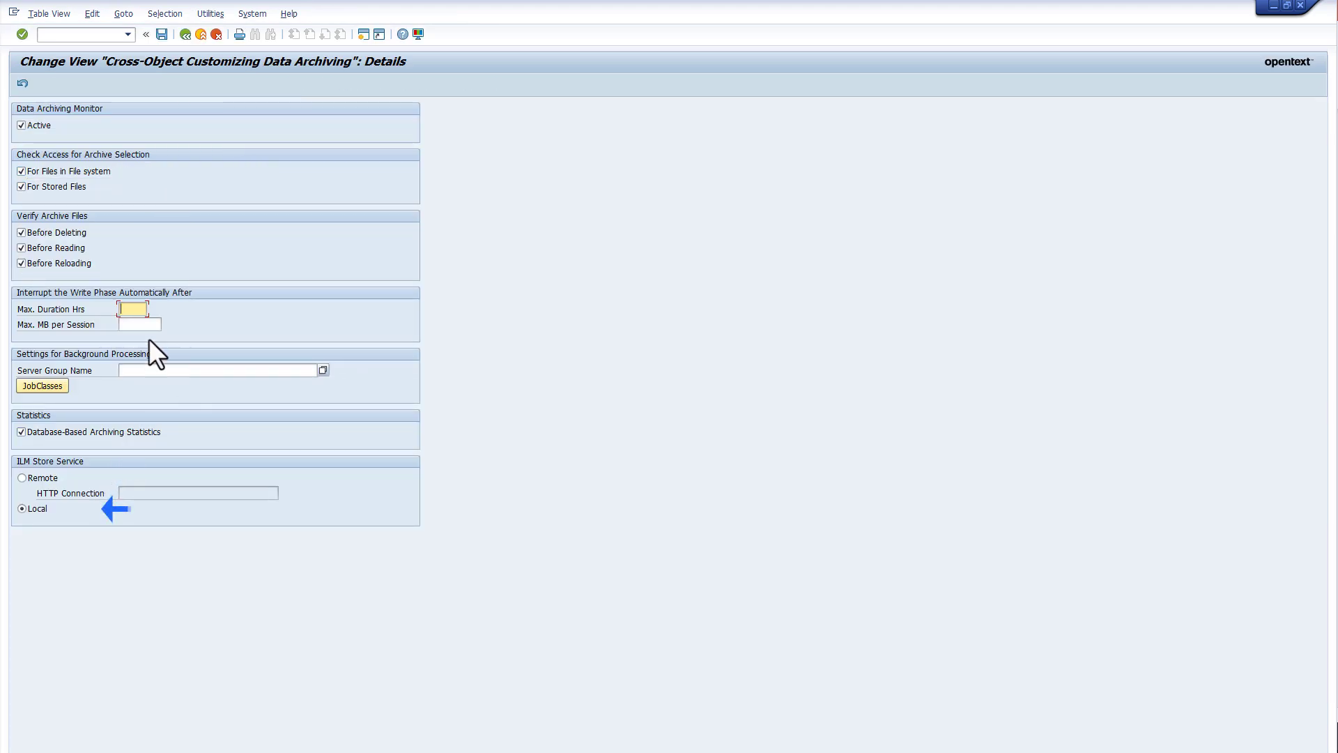
pyautogui.click(146, 35)
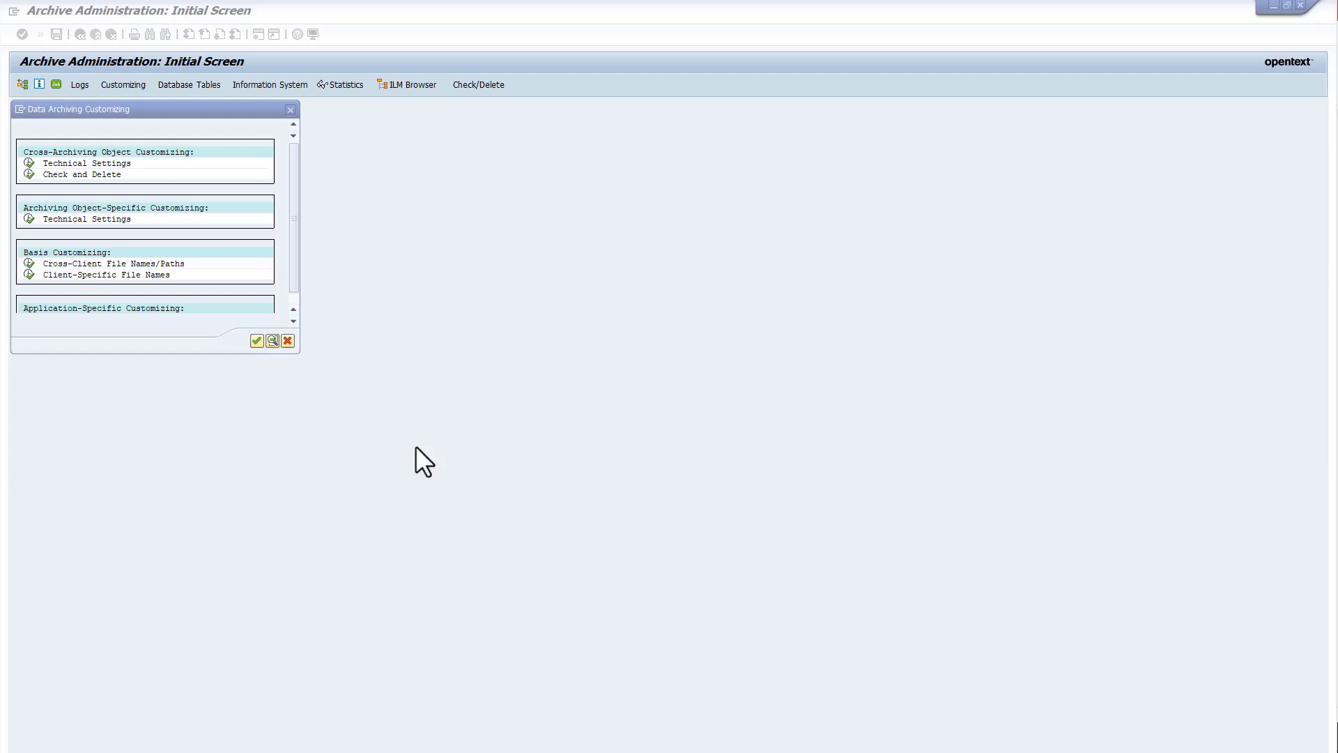
pyautogui.click(102, 219)
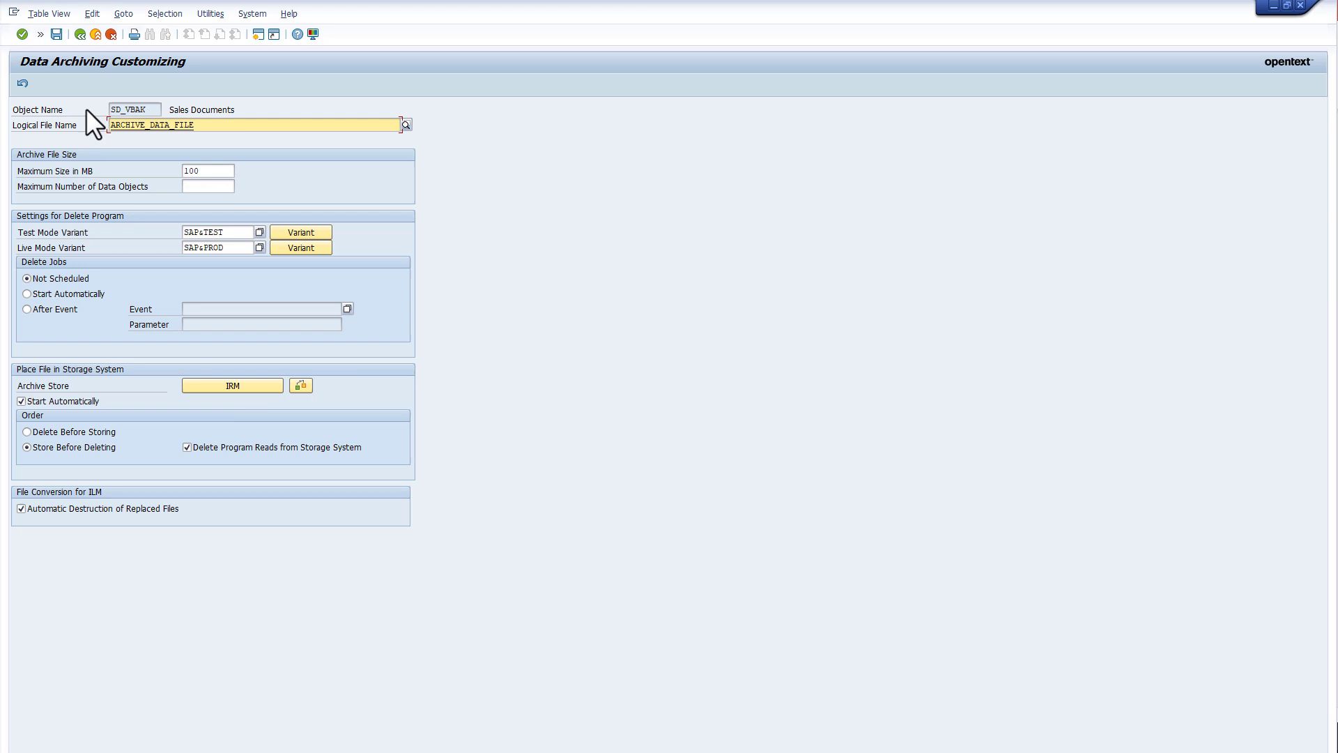
pyautogui.click(77, 32)
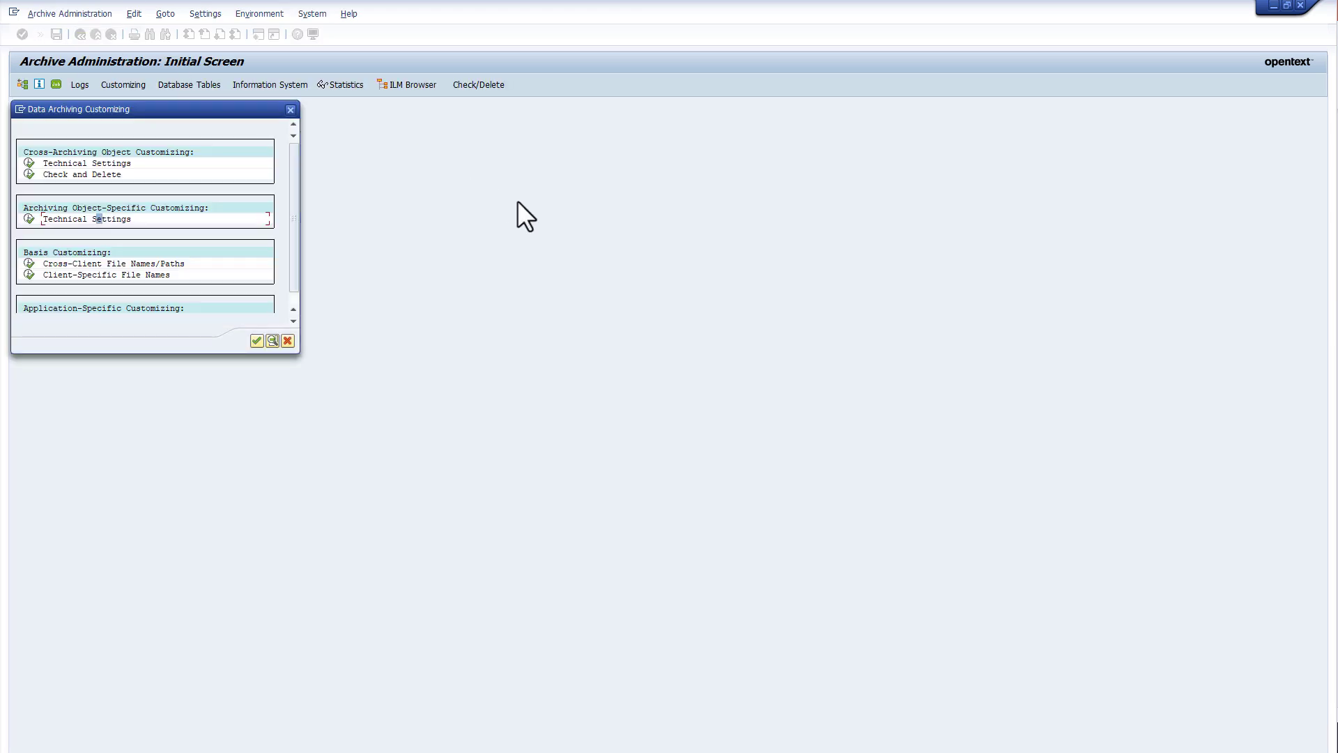
pyautogui.click(256, 340)
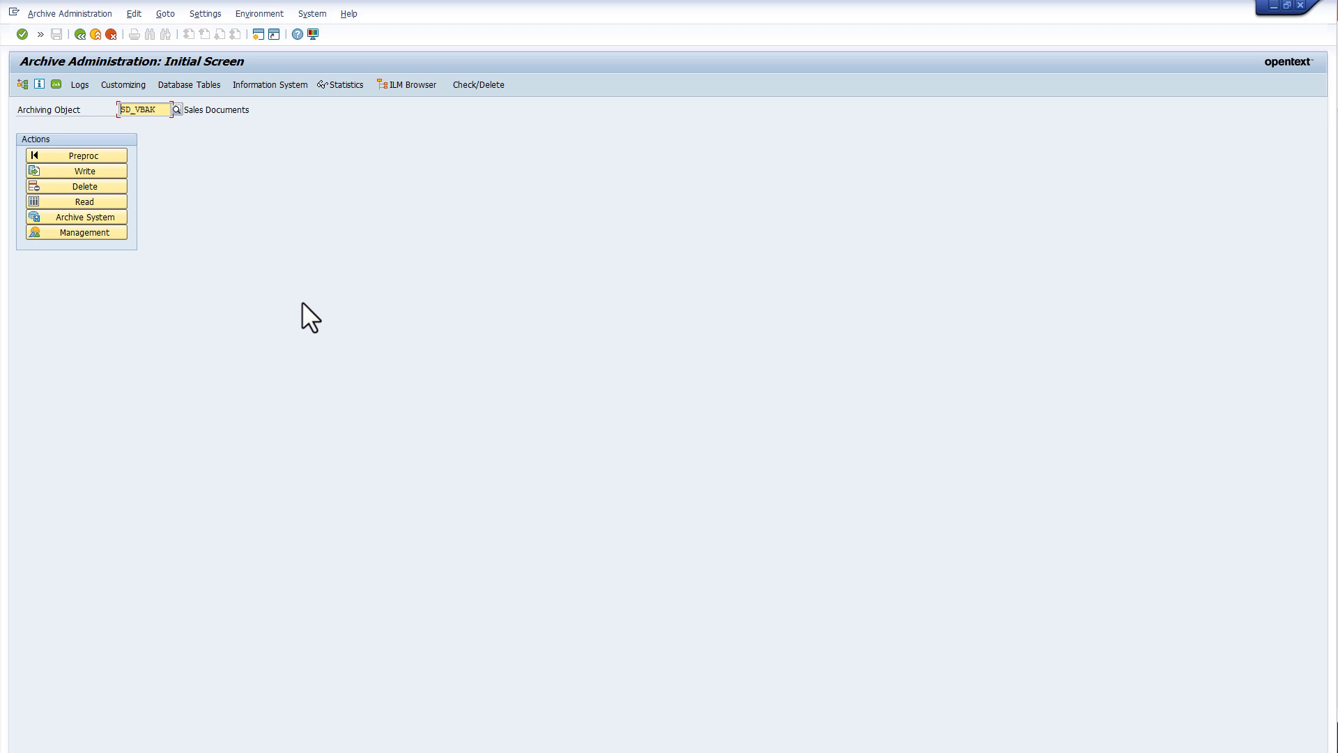
# Start preprocessing and create the new variant ZHE_PREPR for sales document 781
pyautogui.click(99, 155)
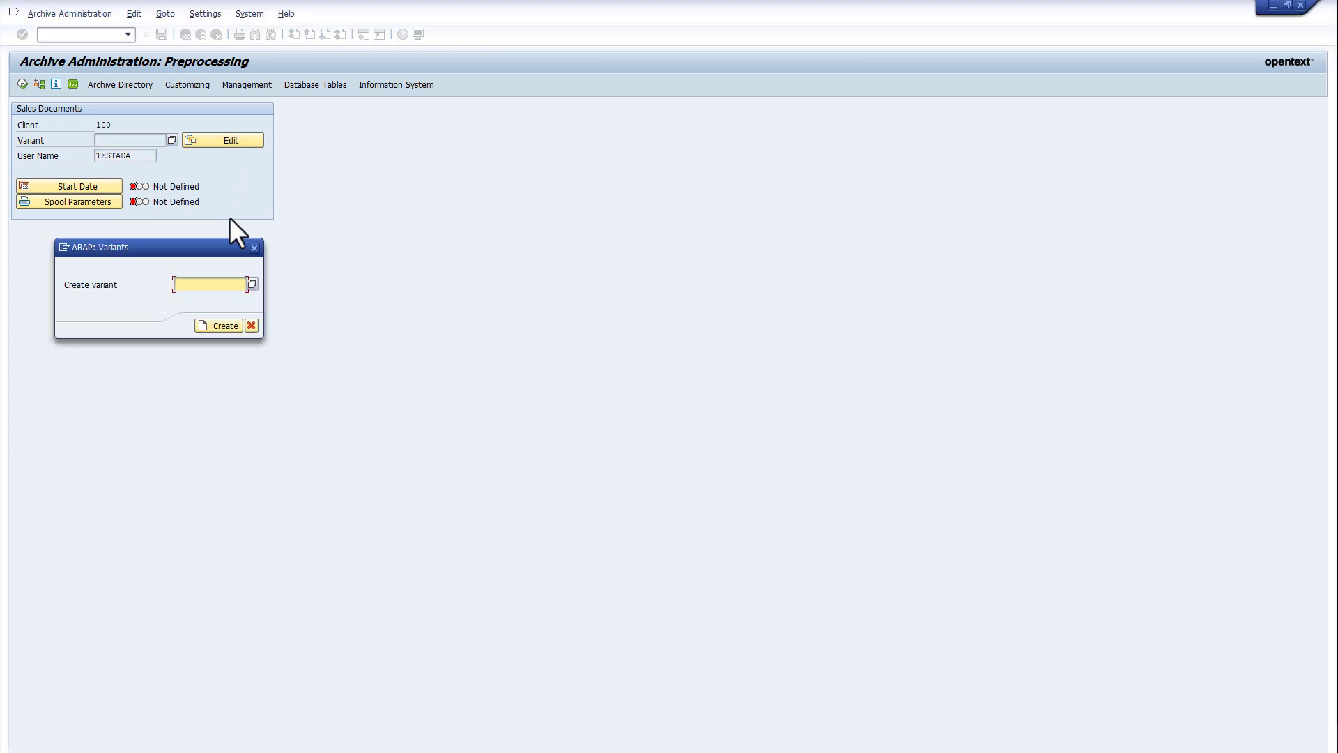
pyautogui.write('Z')
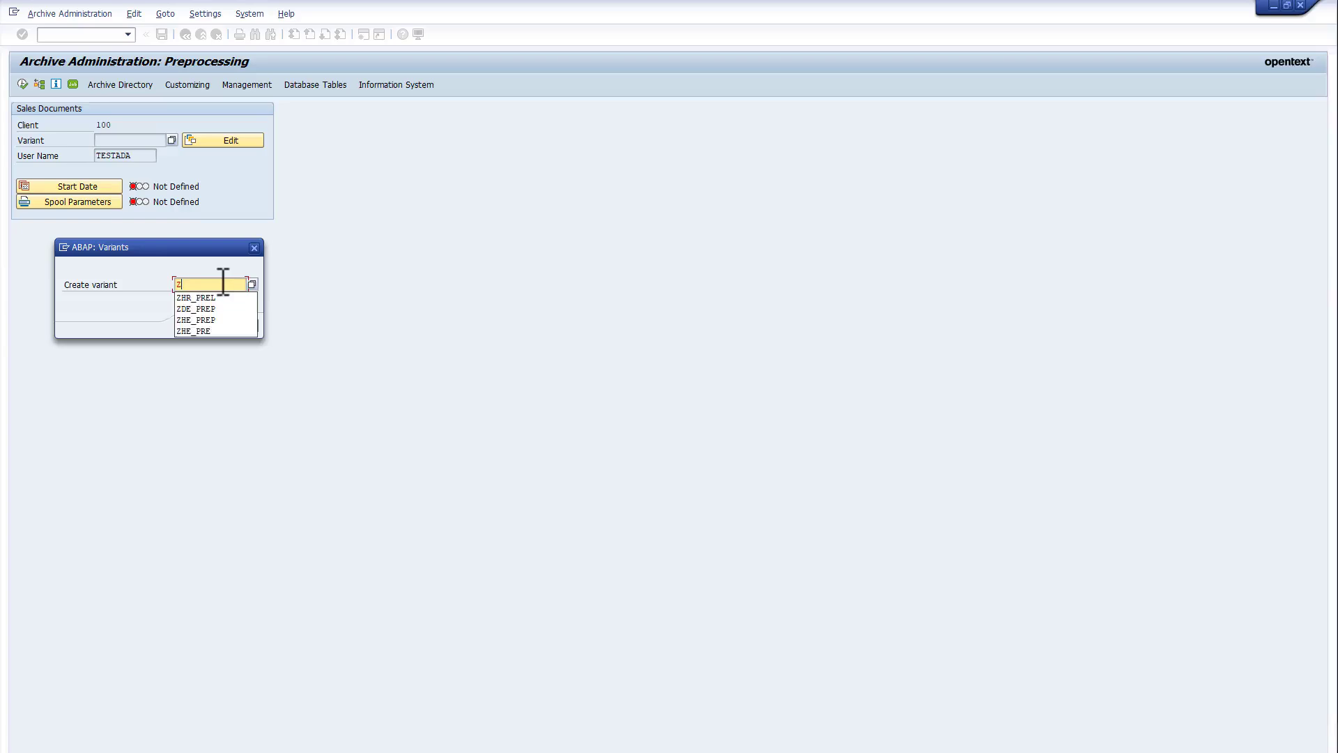
pyautogui.write('HE_PRE')
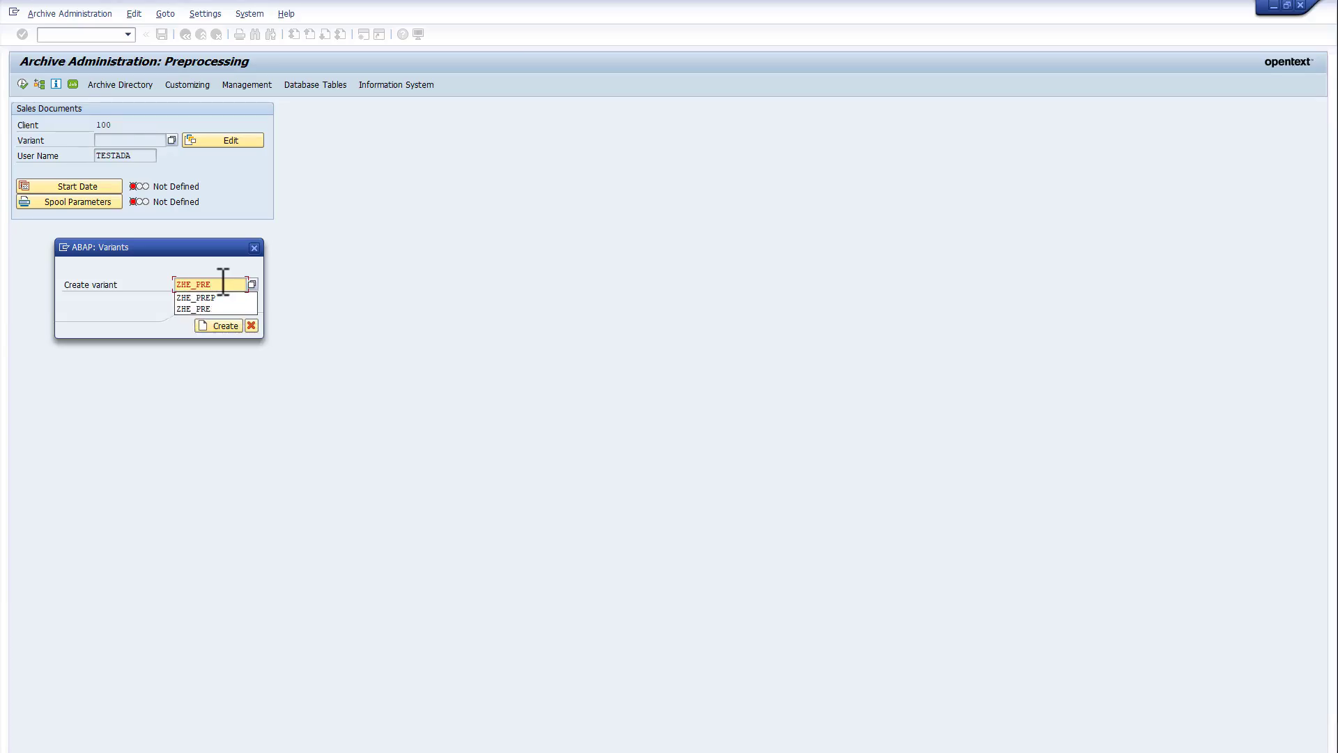
pyautogui.write('PR')
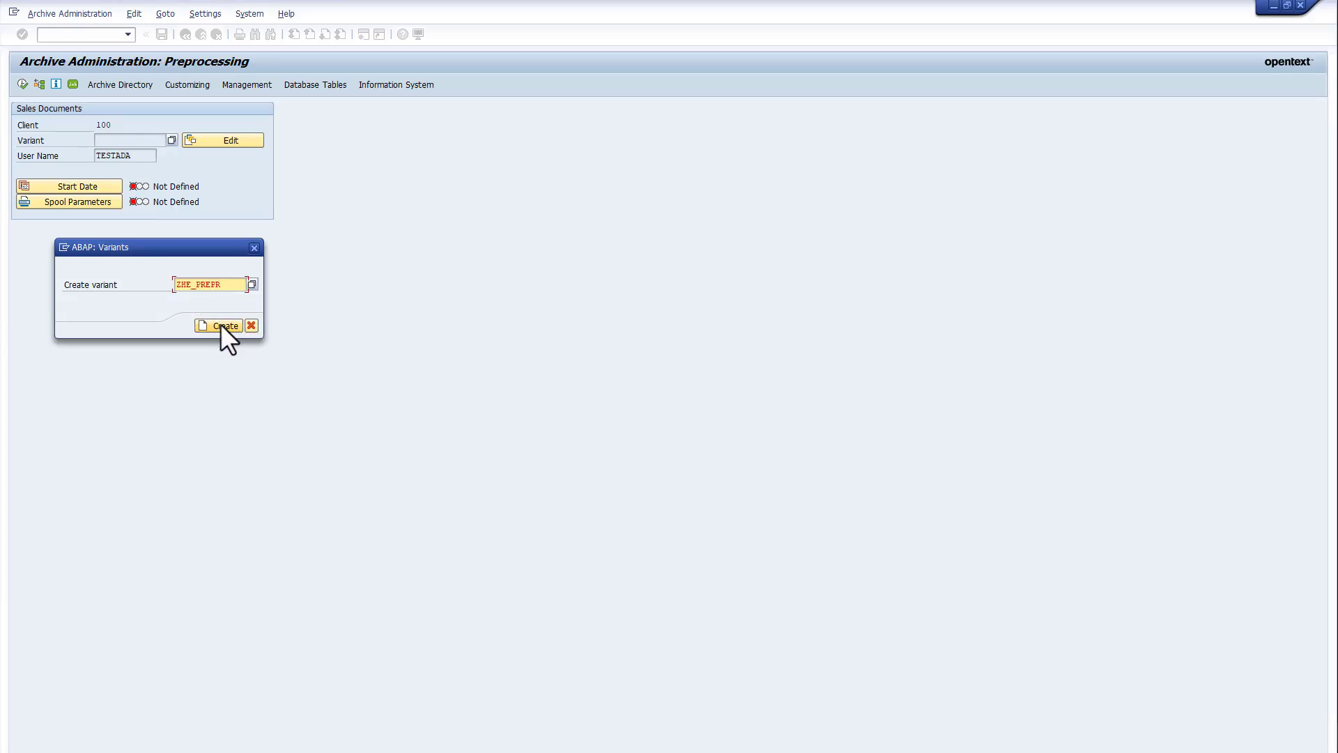
pyautogui.click(221, 324)
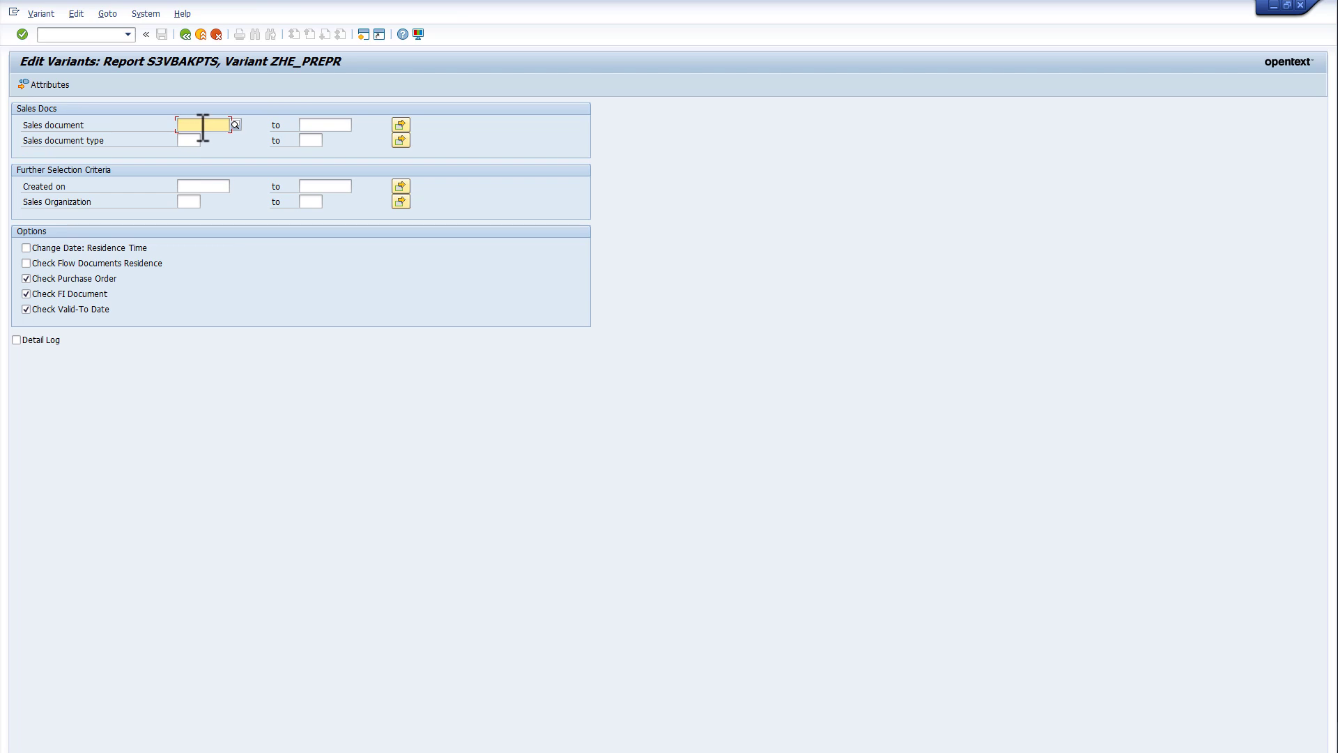
pyautogui.write('781')
# Give the variant the description 'My variant' in its attributes and save it
pyautogui.click(49, 82)
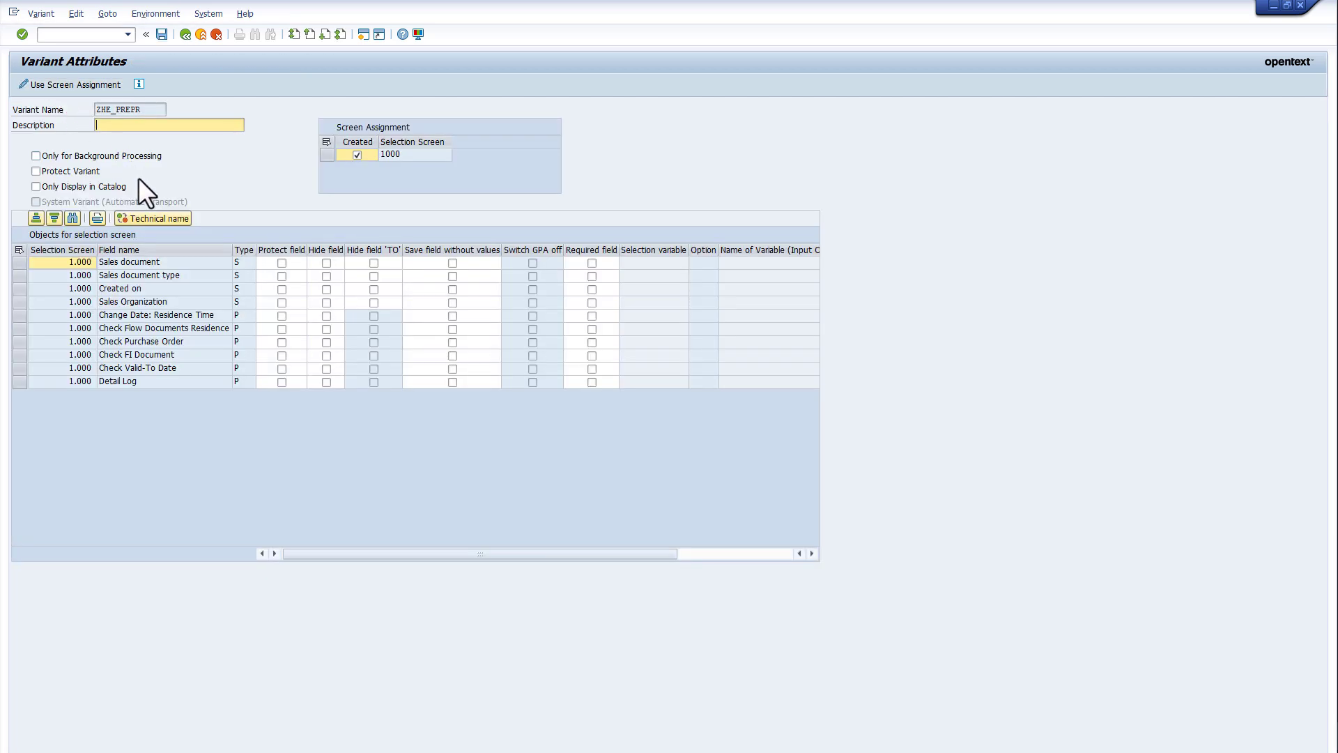
pyautogui.click(116, 125)
pyautogui.write('My v')
pyautogui.write('ariant')
pyautogui.click(161, 35)
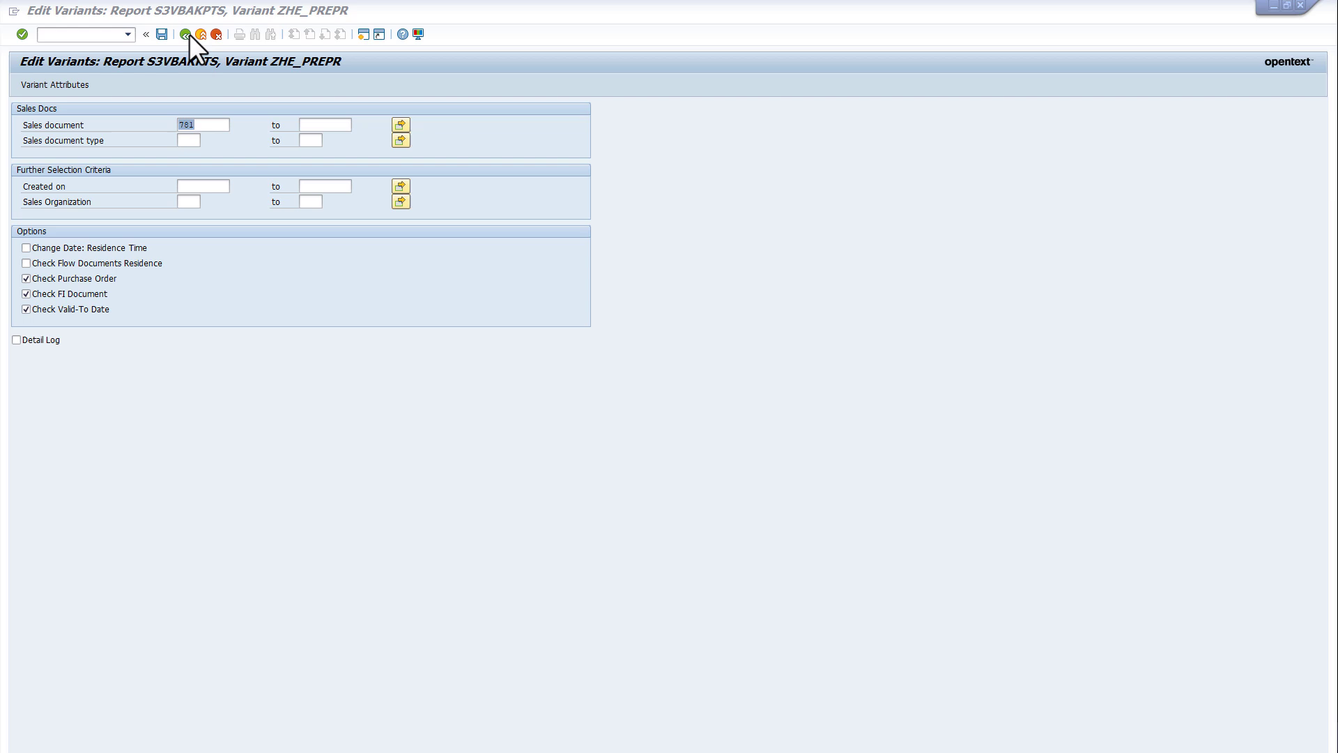
# Set the preprocessing job's start date to Immediate
pyautogui.click(186, 33)
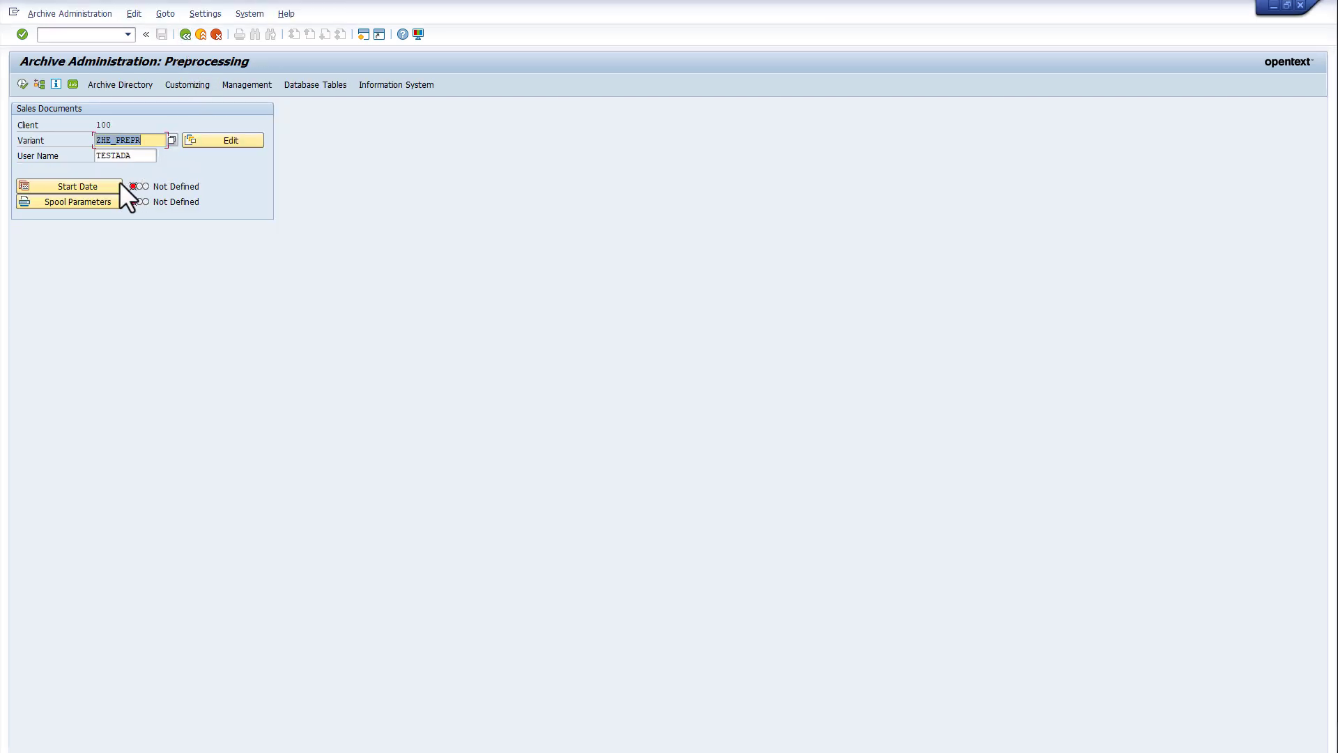
pyautogui.click(101, 190)
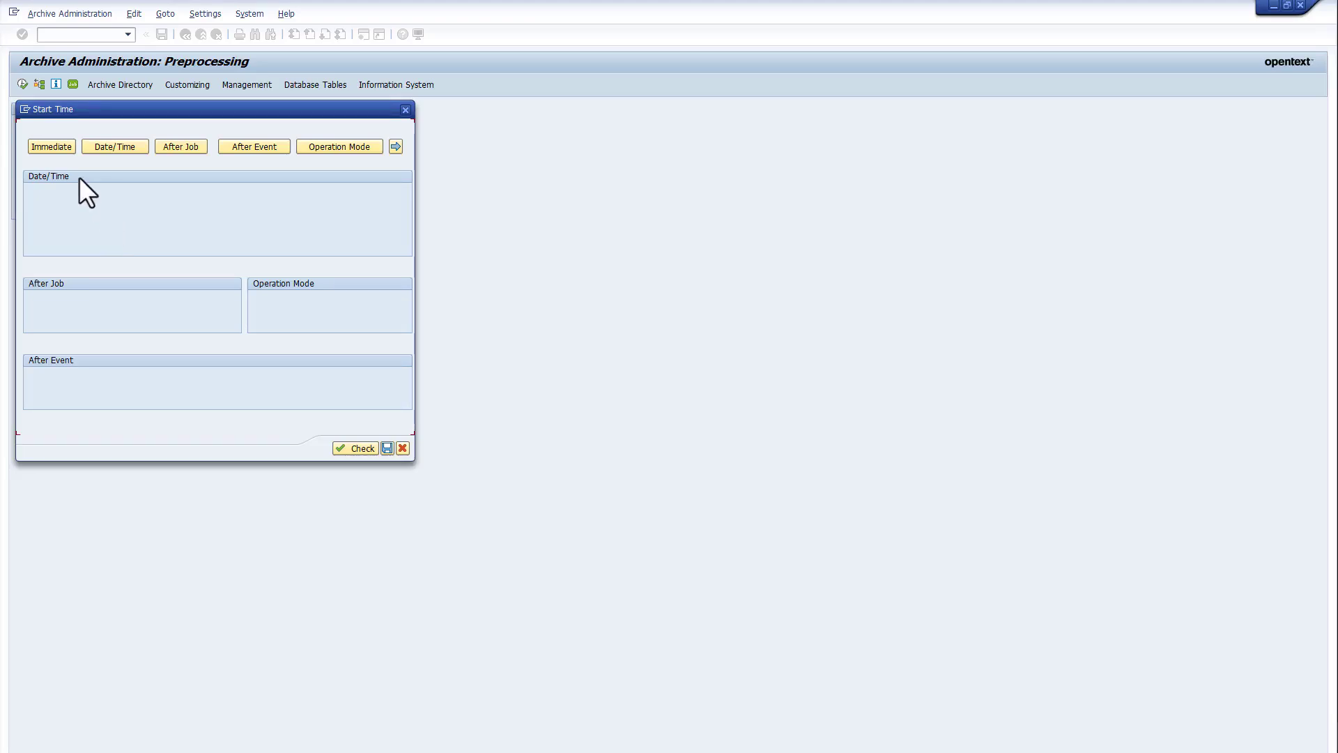
pyautogui.click(58, 147)
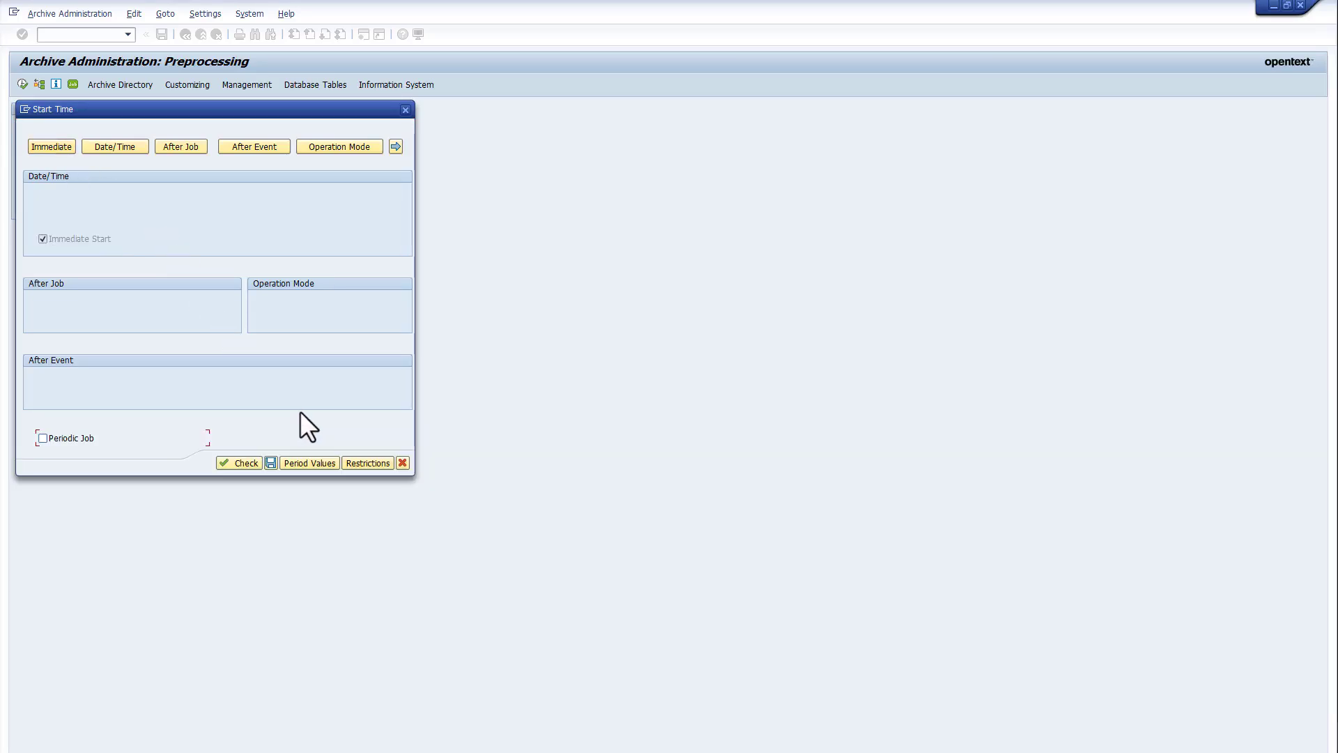
pyautogui.click(269, 463)
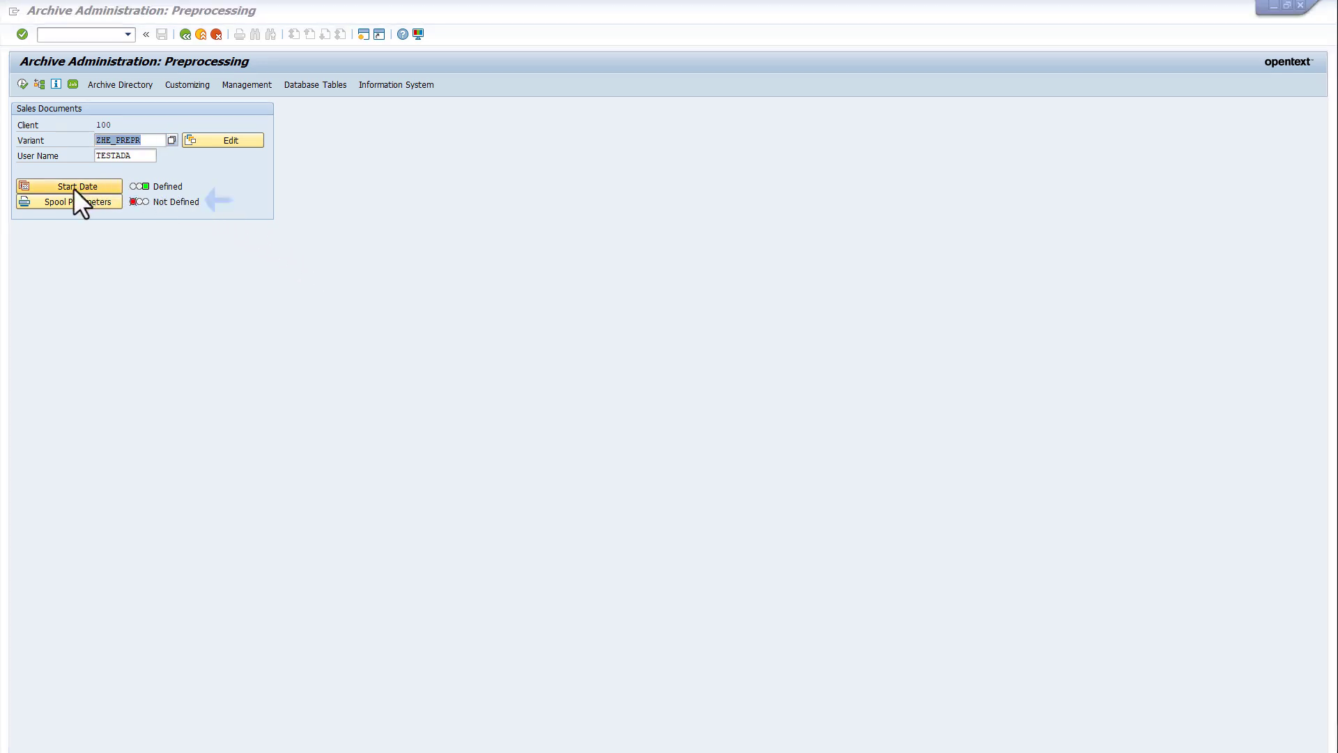
# Set spool output device LP01 and return to the archive administration start screen
pyautogui.click(57, 202)
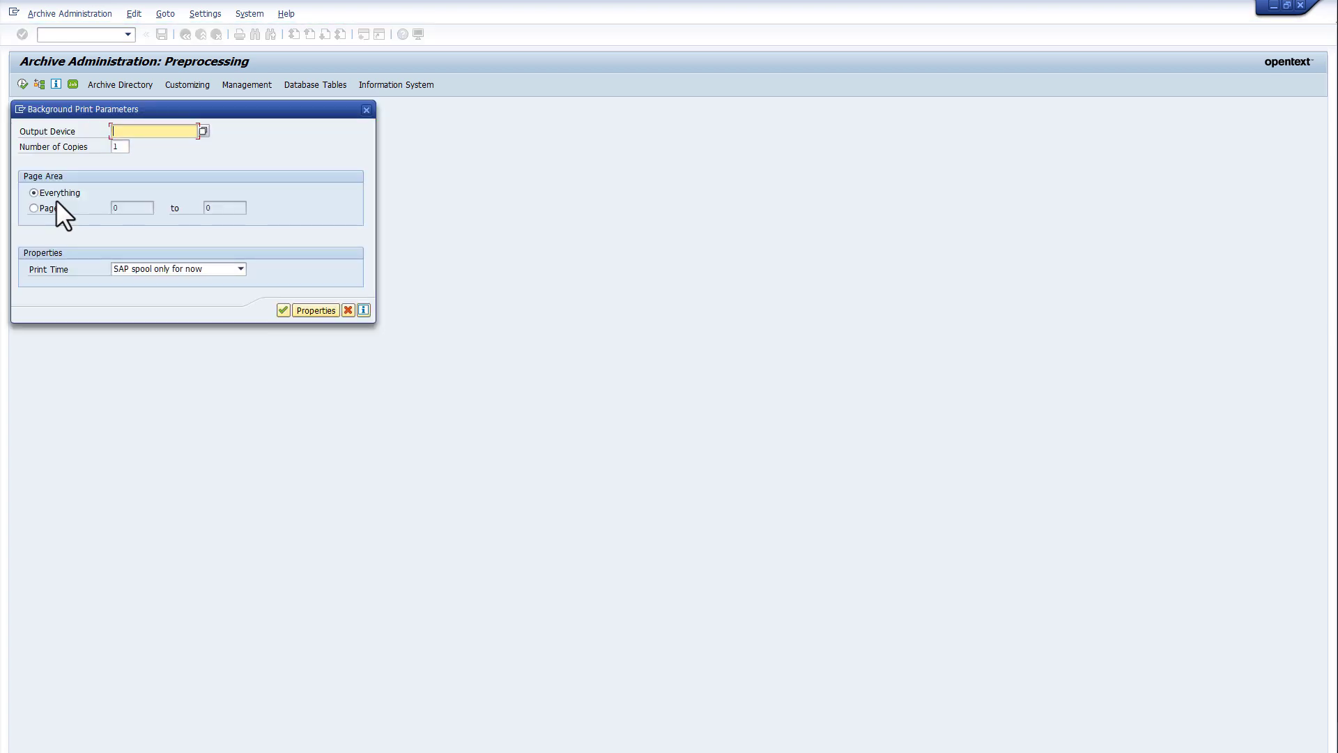
pyautogui.click(123, 131)
pyautogui.write('LP0')
pyautogui.write('1')
pyautogui.click(283, 309)
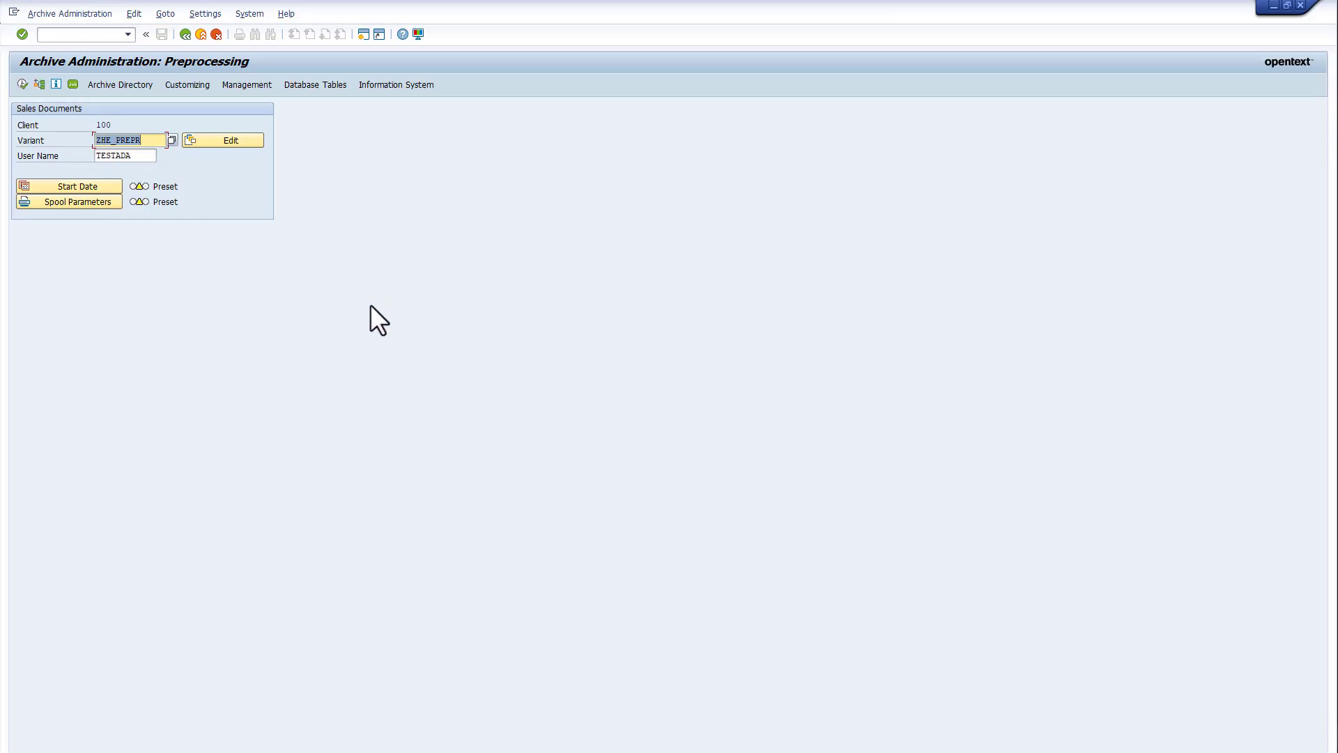
pyautogui.press('F3')
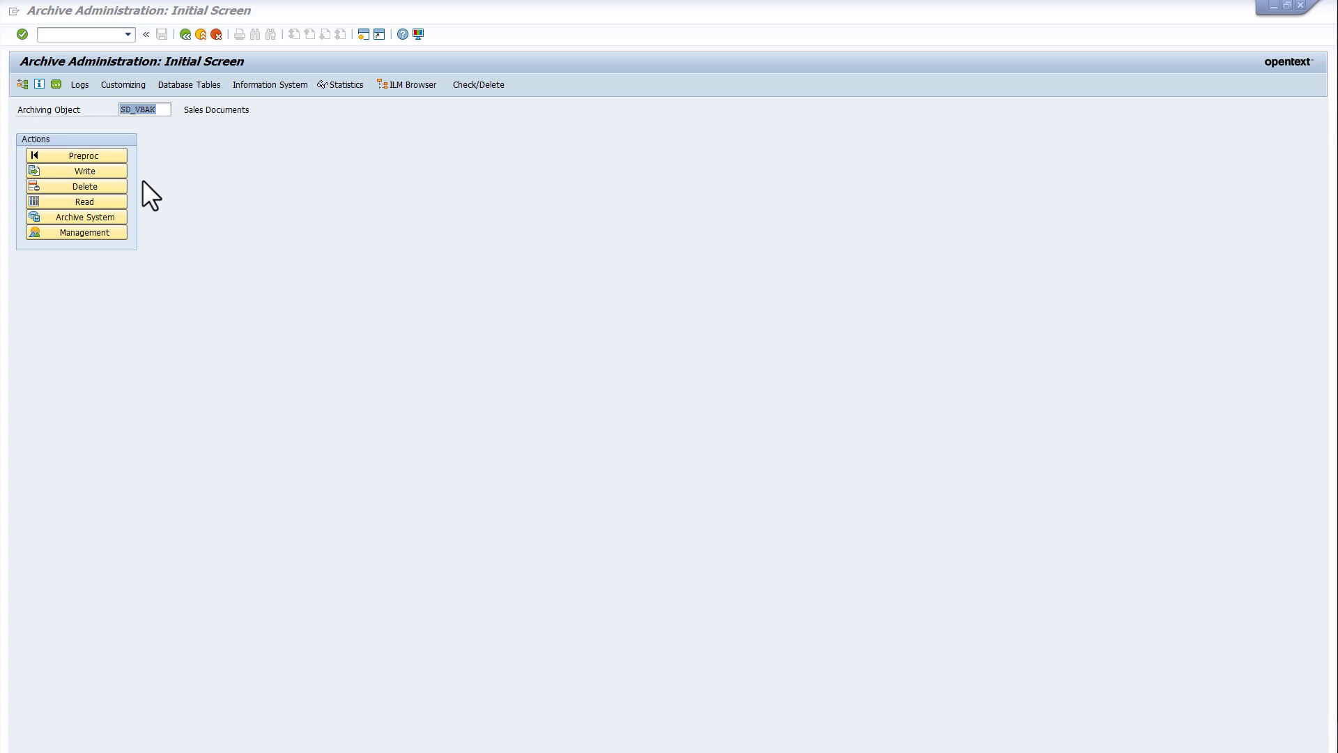
# Start the Write step and create a new write variant ZTEST100
pyautogui.click(103, 172)
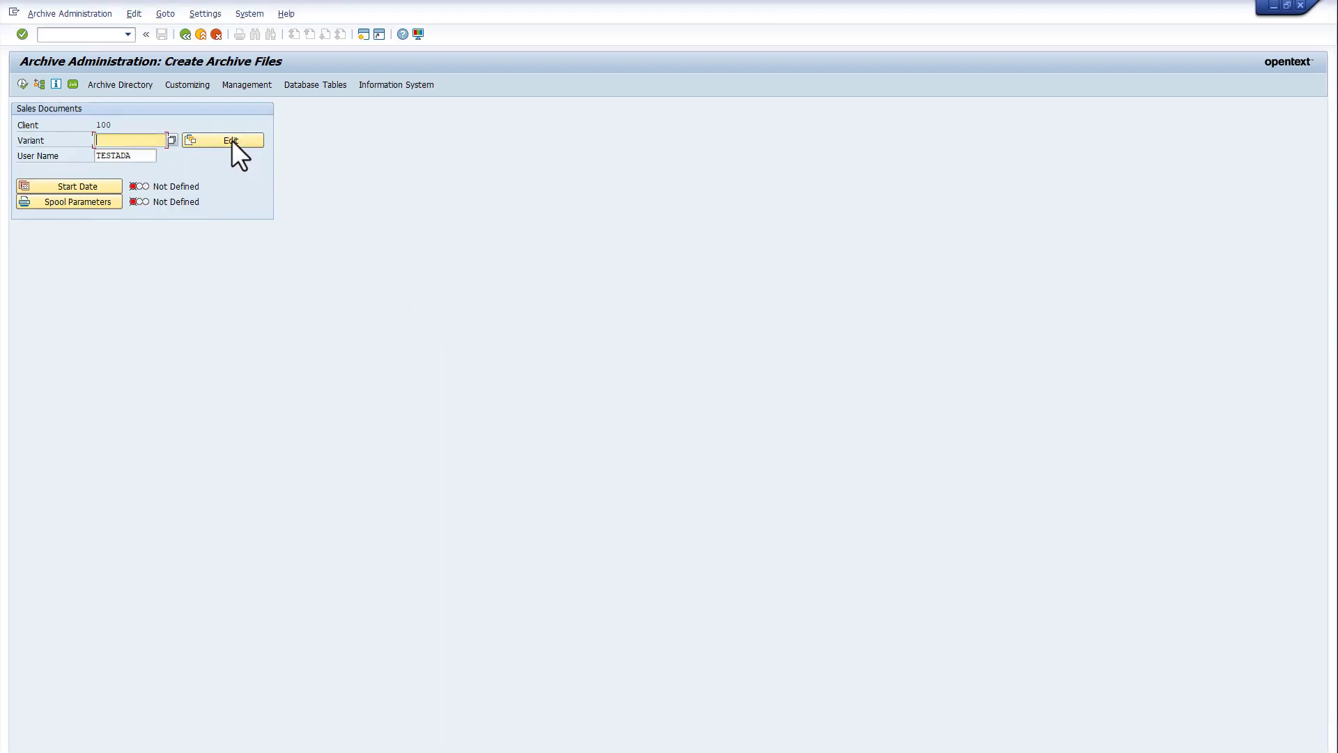
pyautogui.click(228, 138)
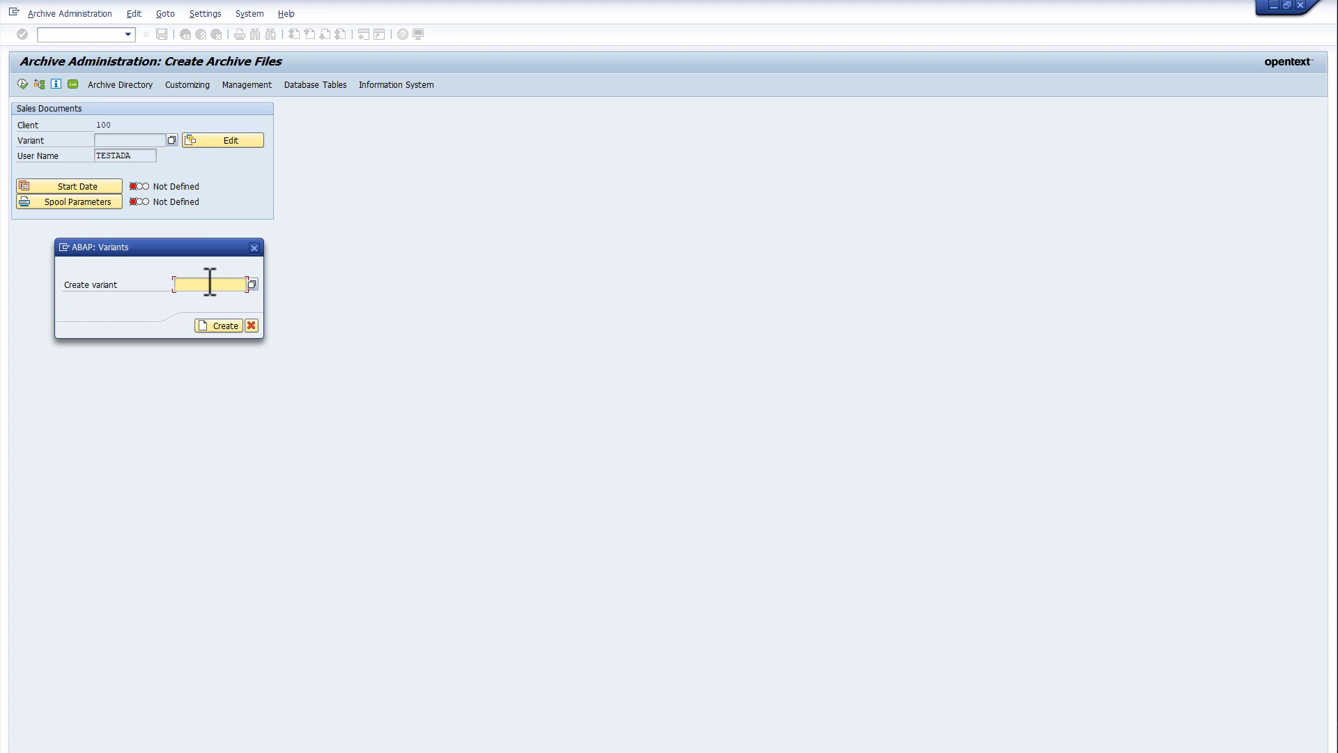
pyautogui.write('ZTES')
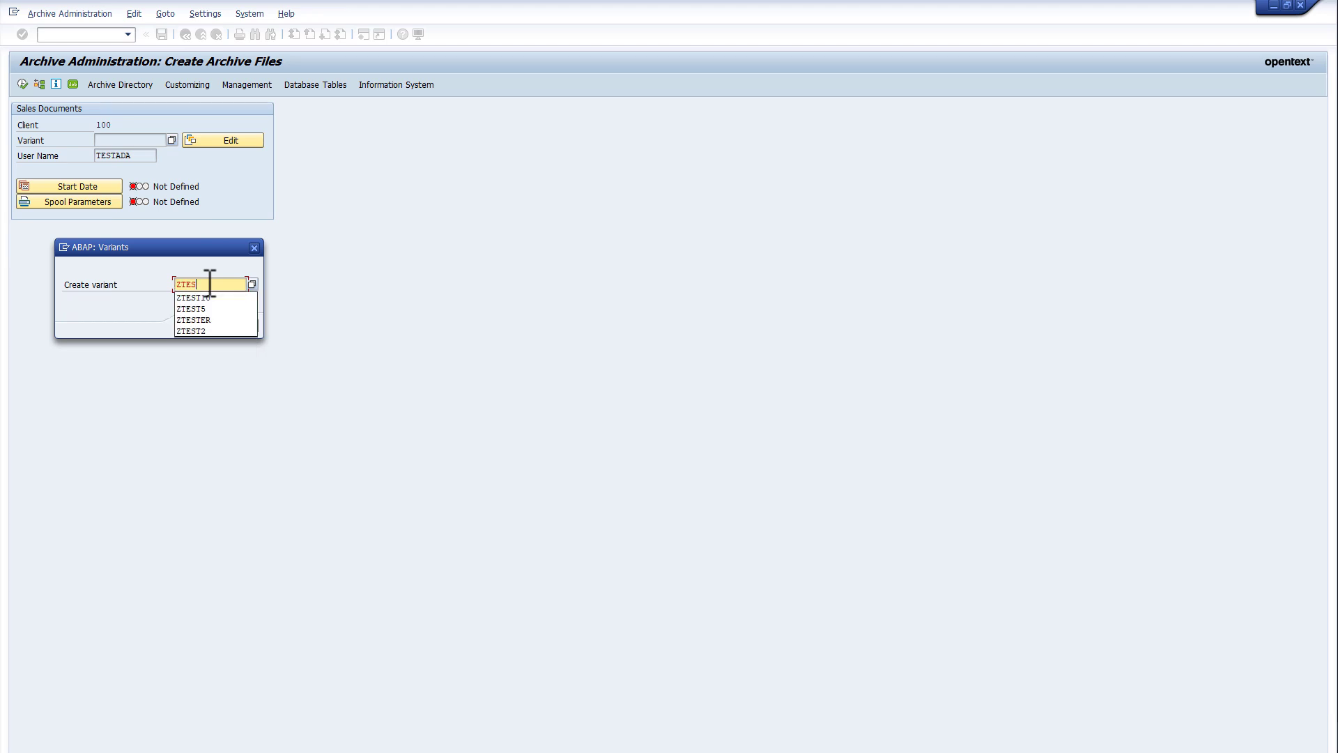
pyautogui.write('T100')
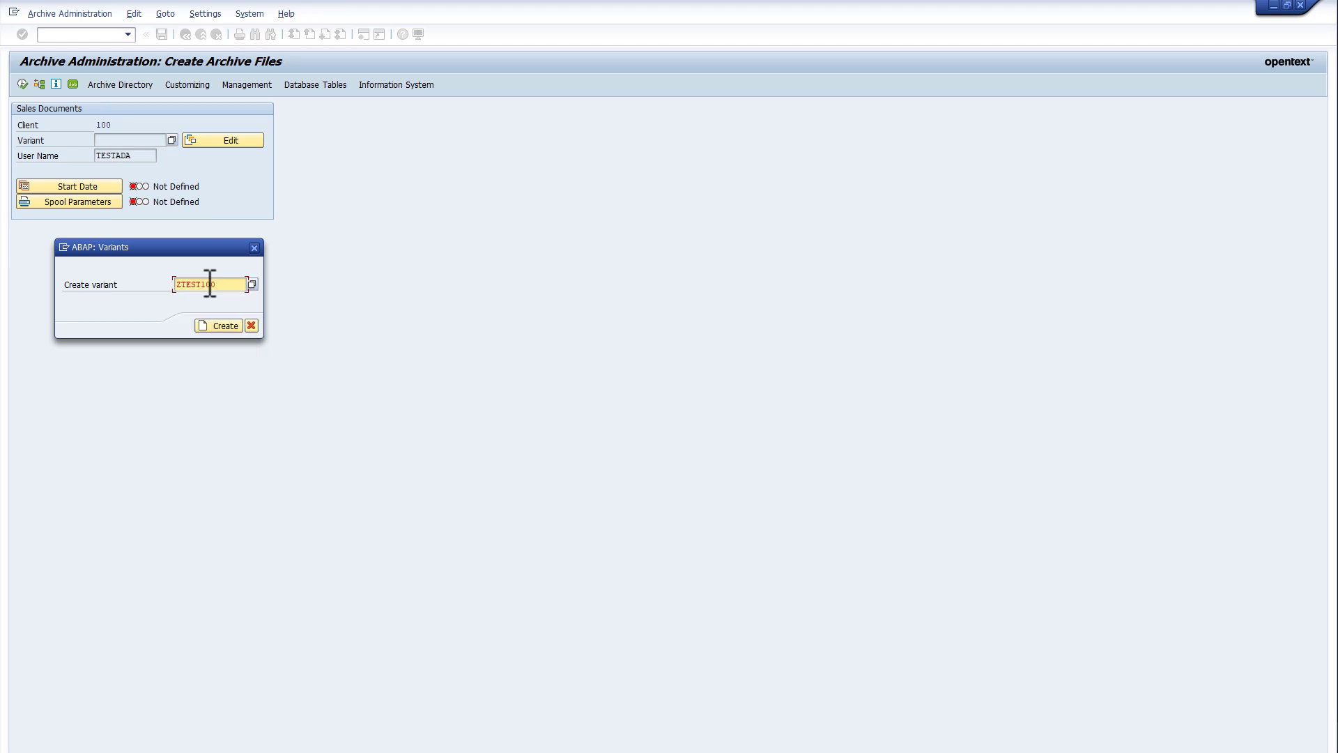
pyautogui.click(217, 325)
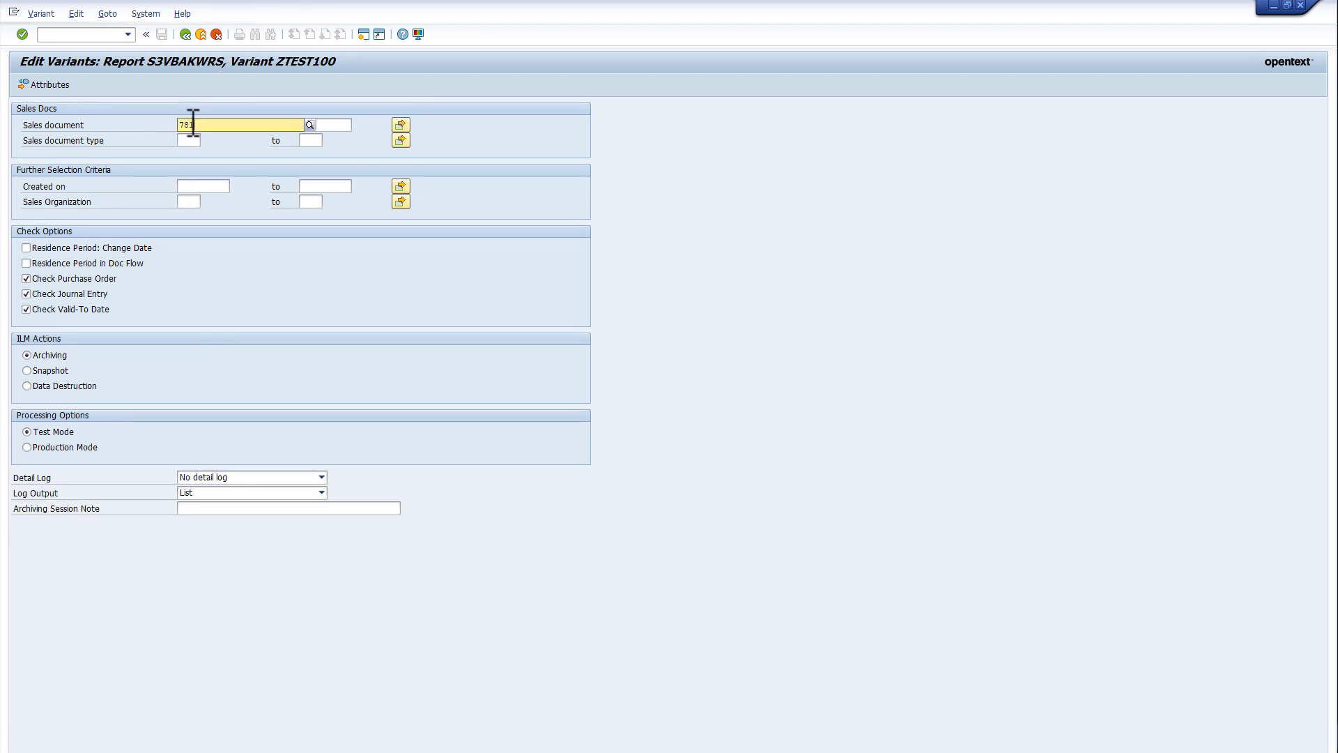
pyautogui.write('781')
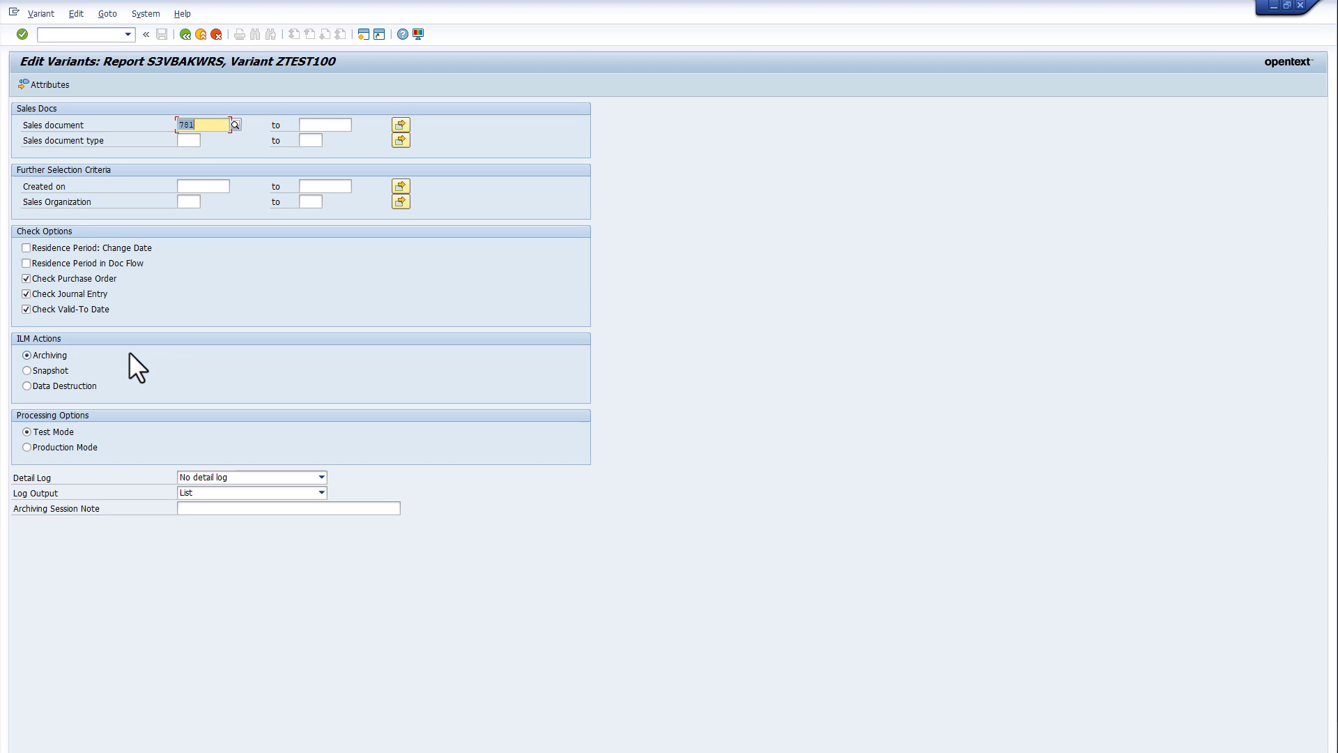
# Set production mode, describe the variant as 'My prod test' and save it
pyautogui.click(28, 444)
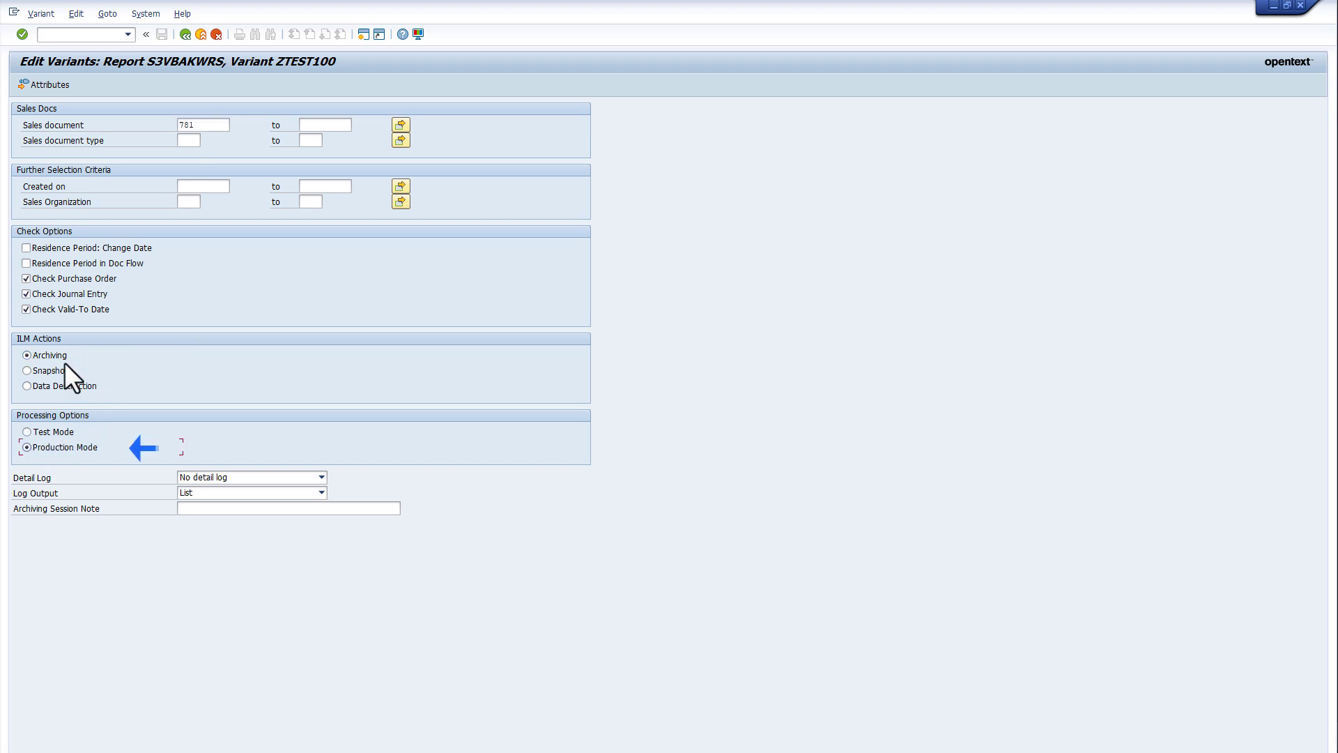
pyautogui.click(185, 35)
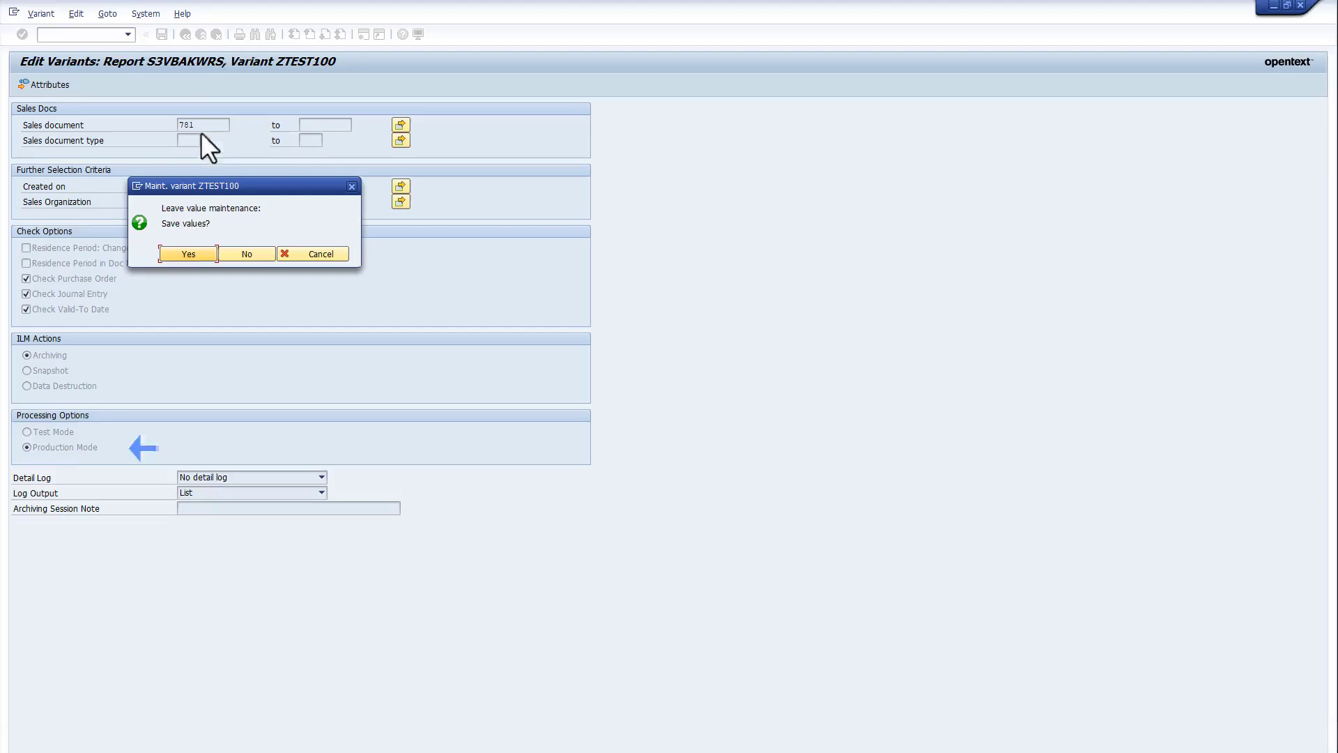
pyautogui.click(180, 256)
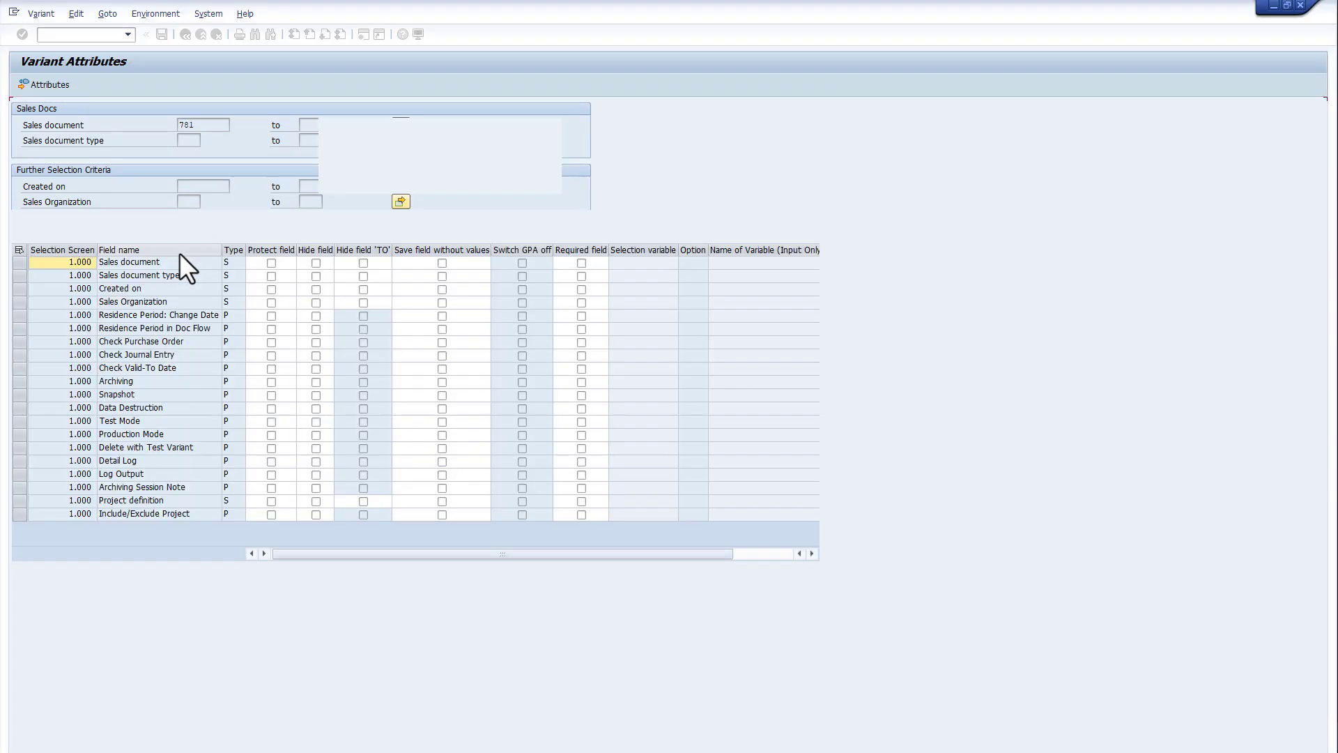
pyautogui.click(143, 126)
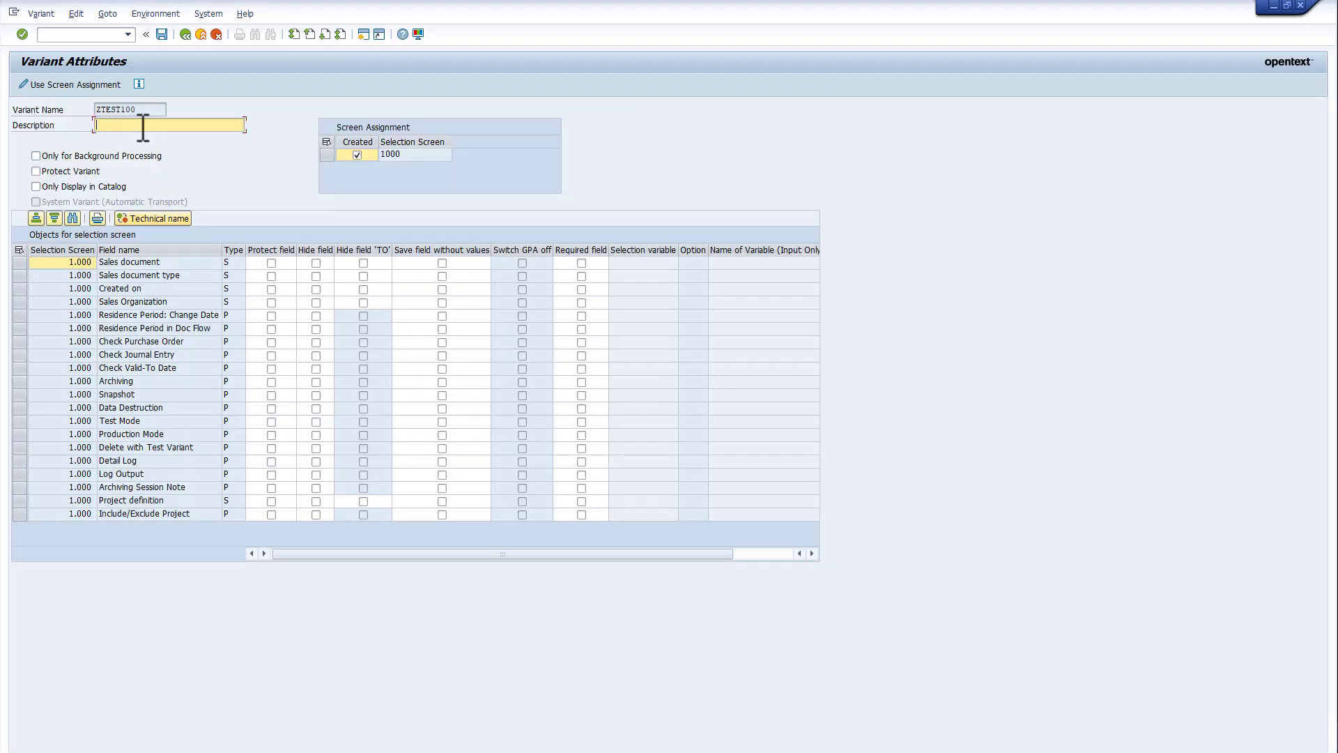
pyautogui.write('My')
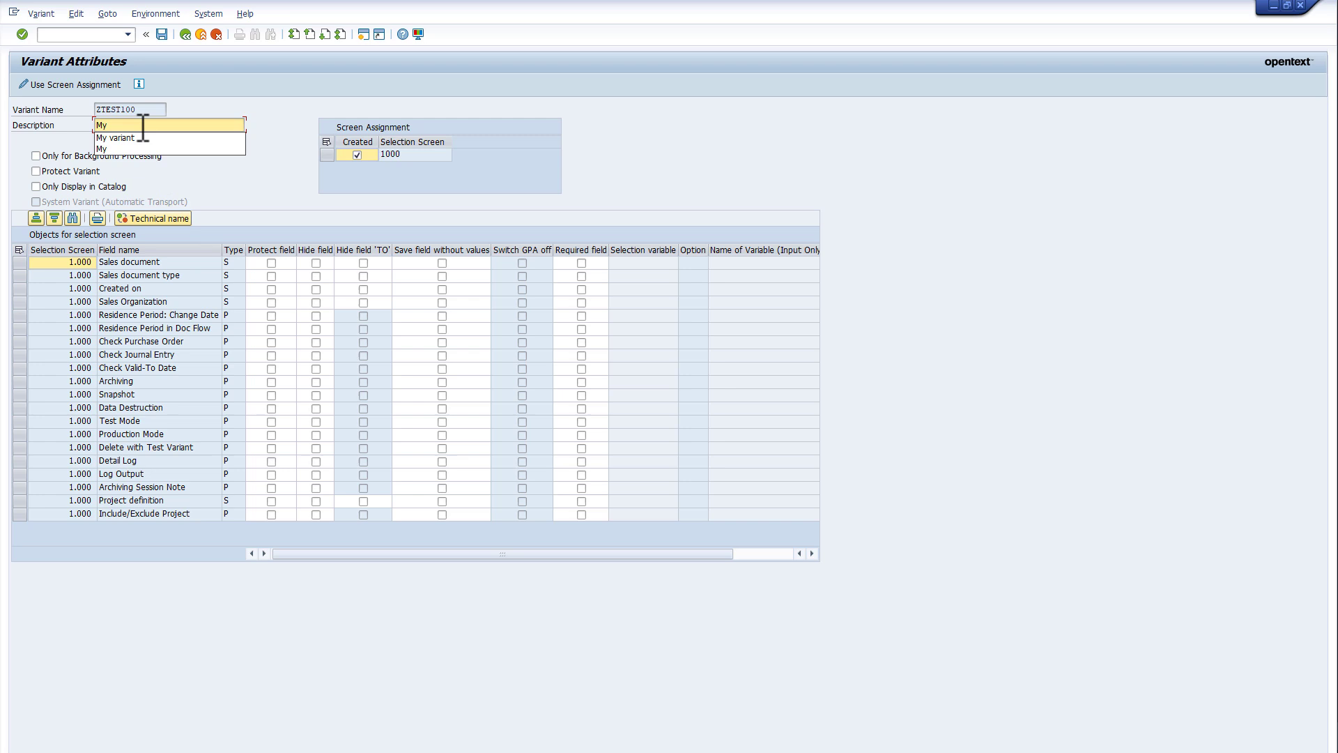
pyautogui.write(' prod test')
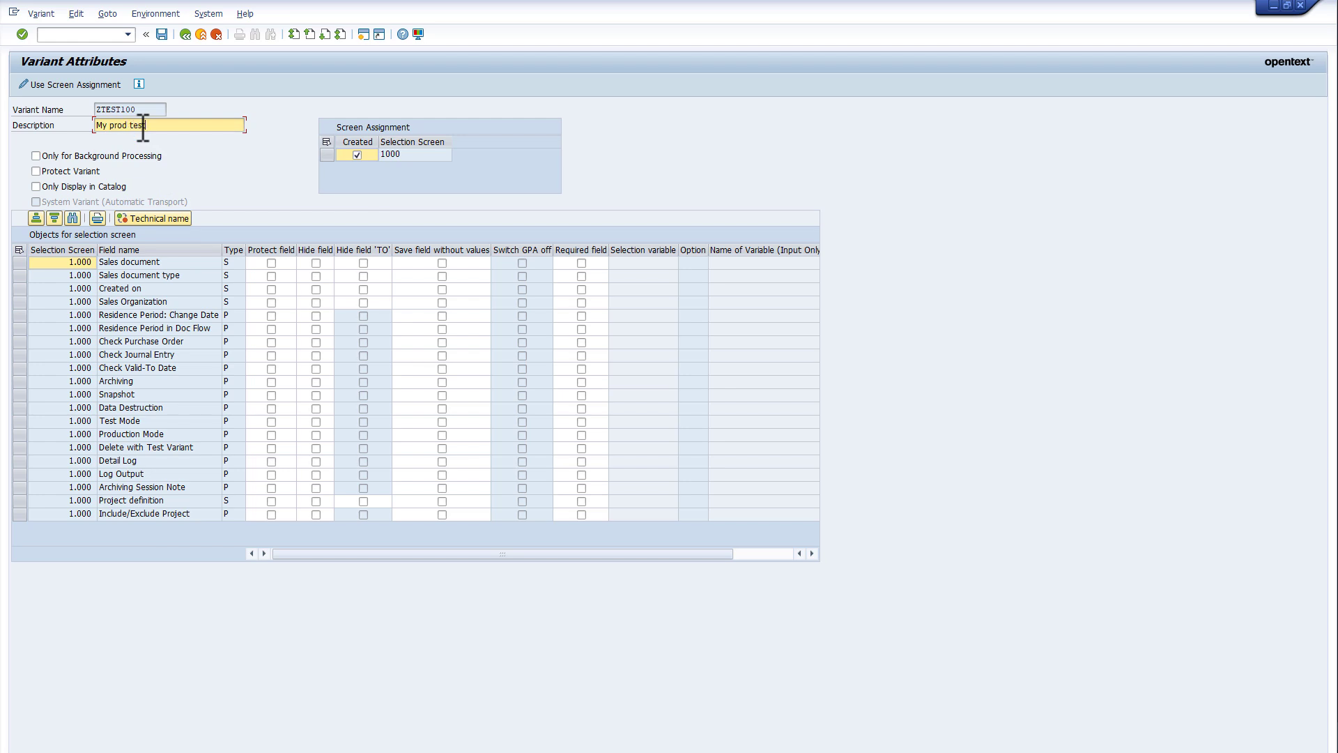
pyautogui.click(161, 34)
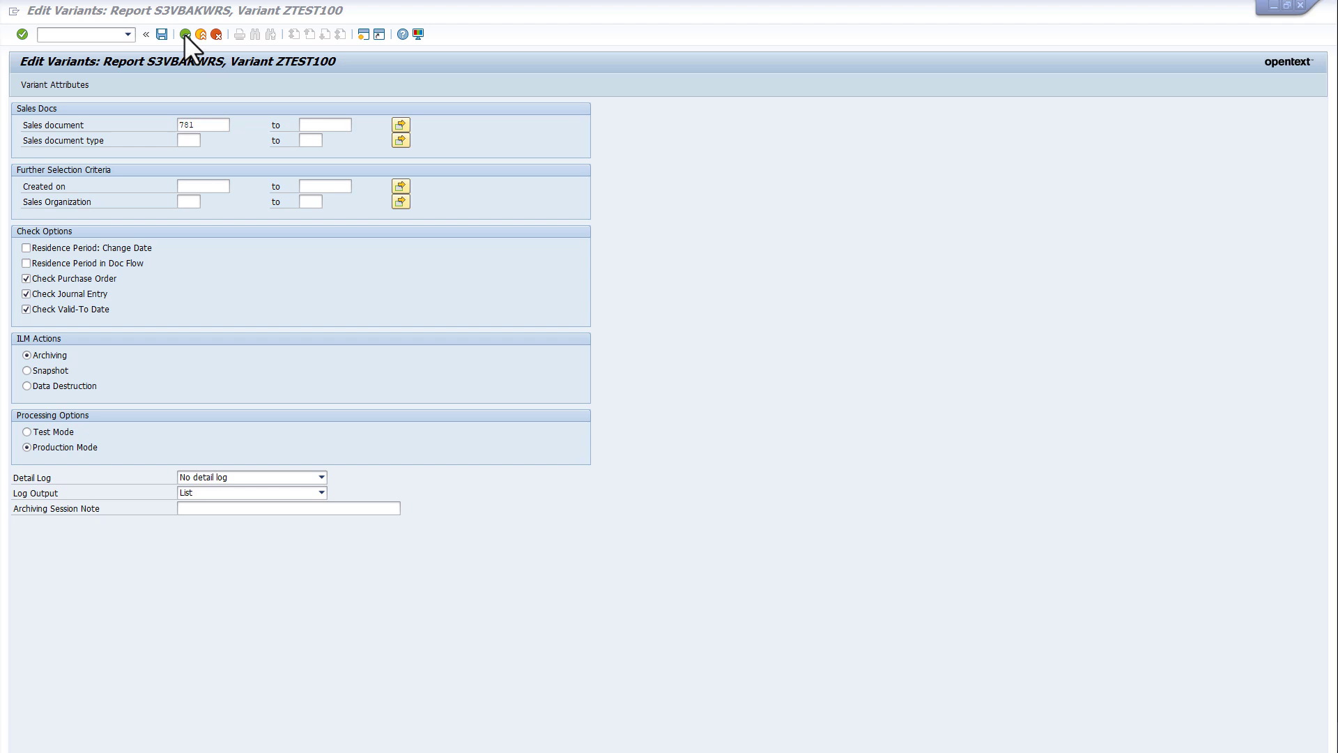
# Set the write job's start date to Immediate
pyautogui.click(184, 33)
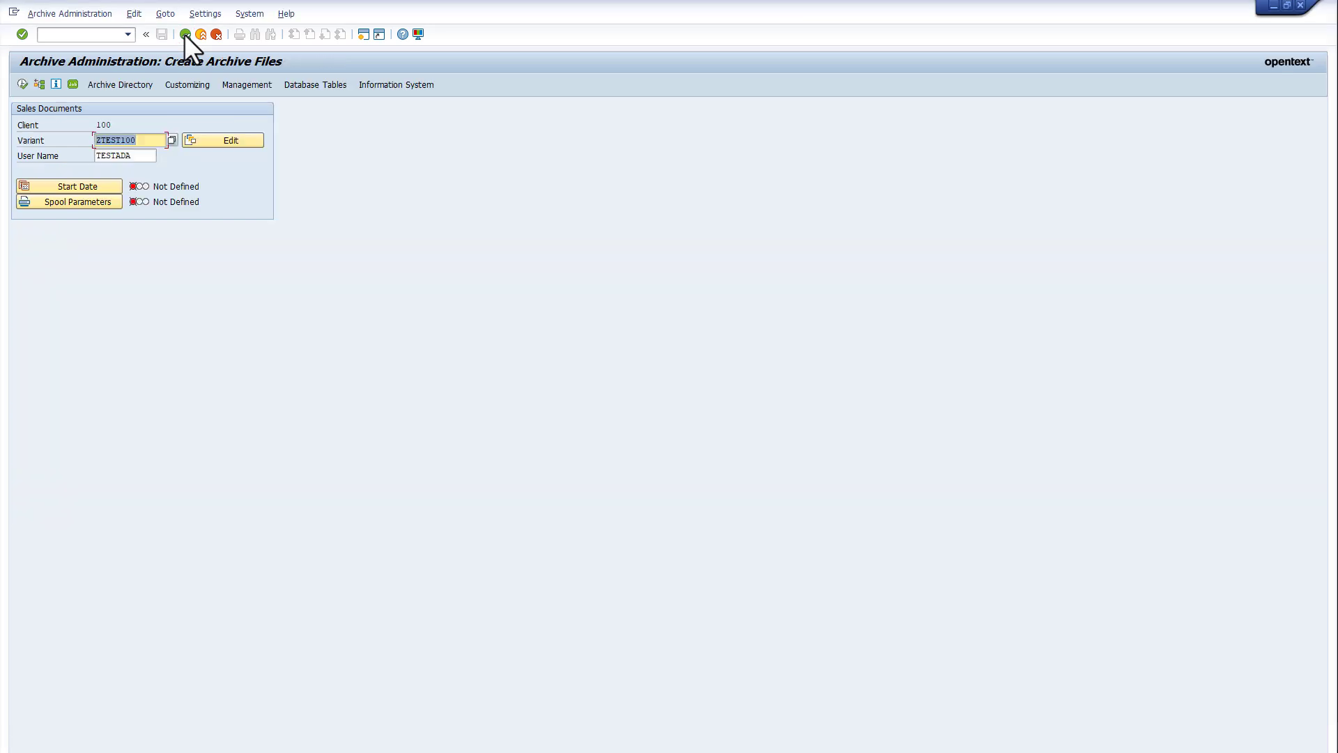
pyautogui.click(102, 186)
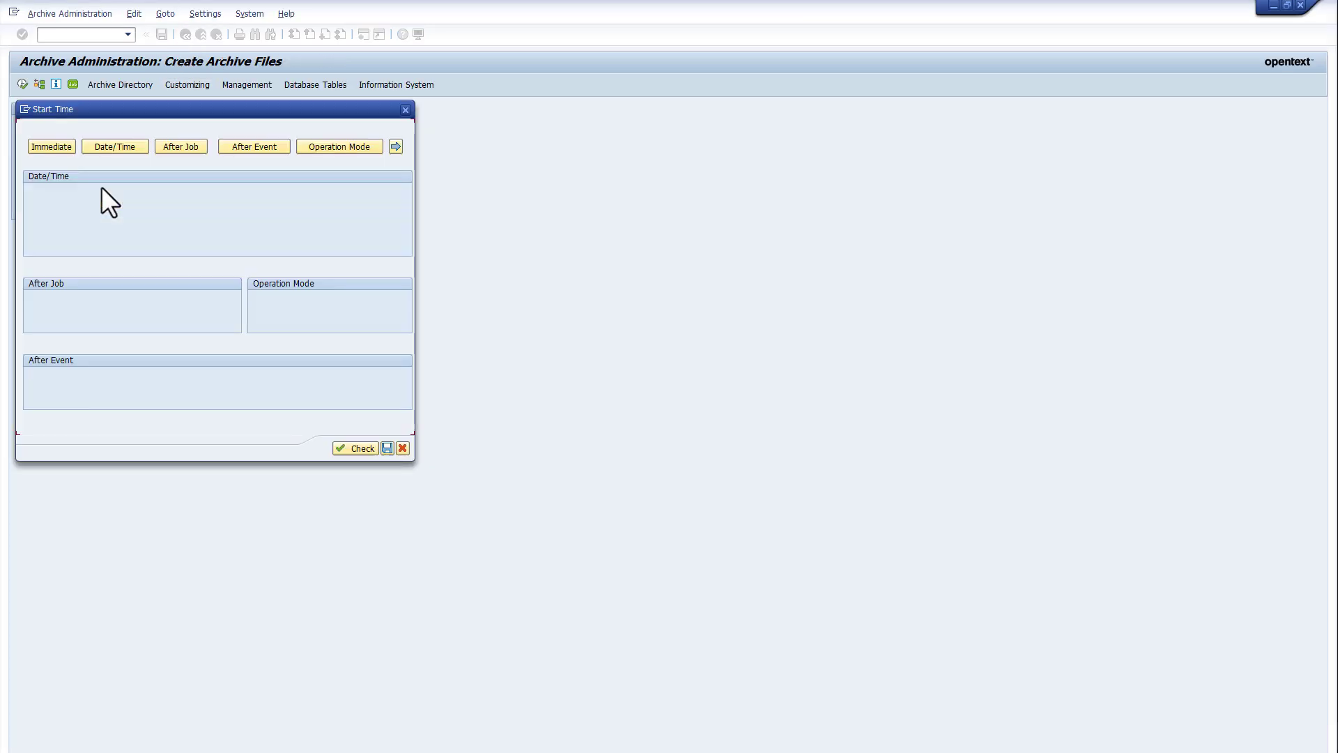
pyautogui.click(52, 146)
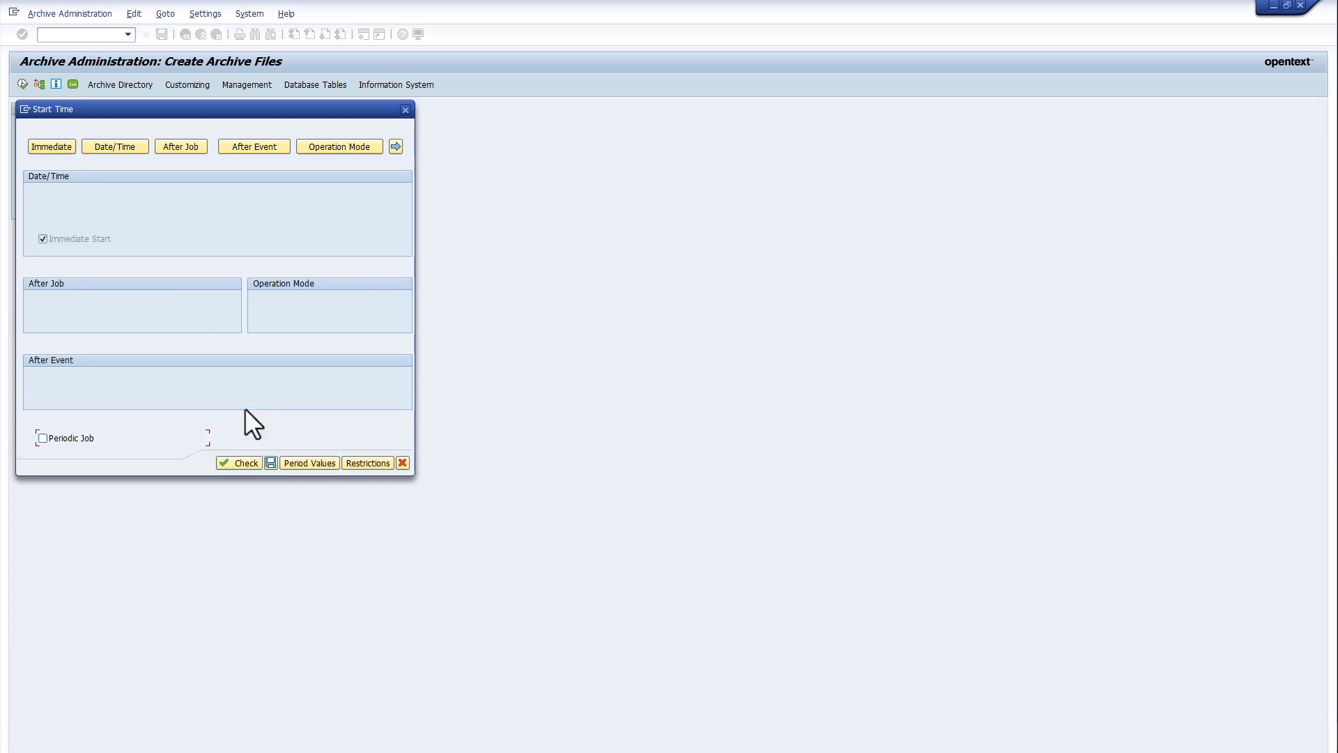
pyautogui.click(269, 464)
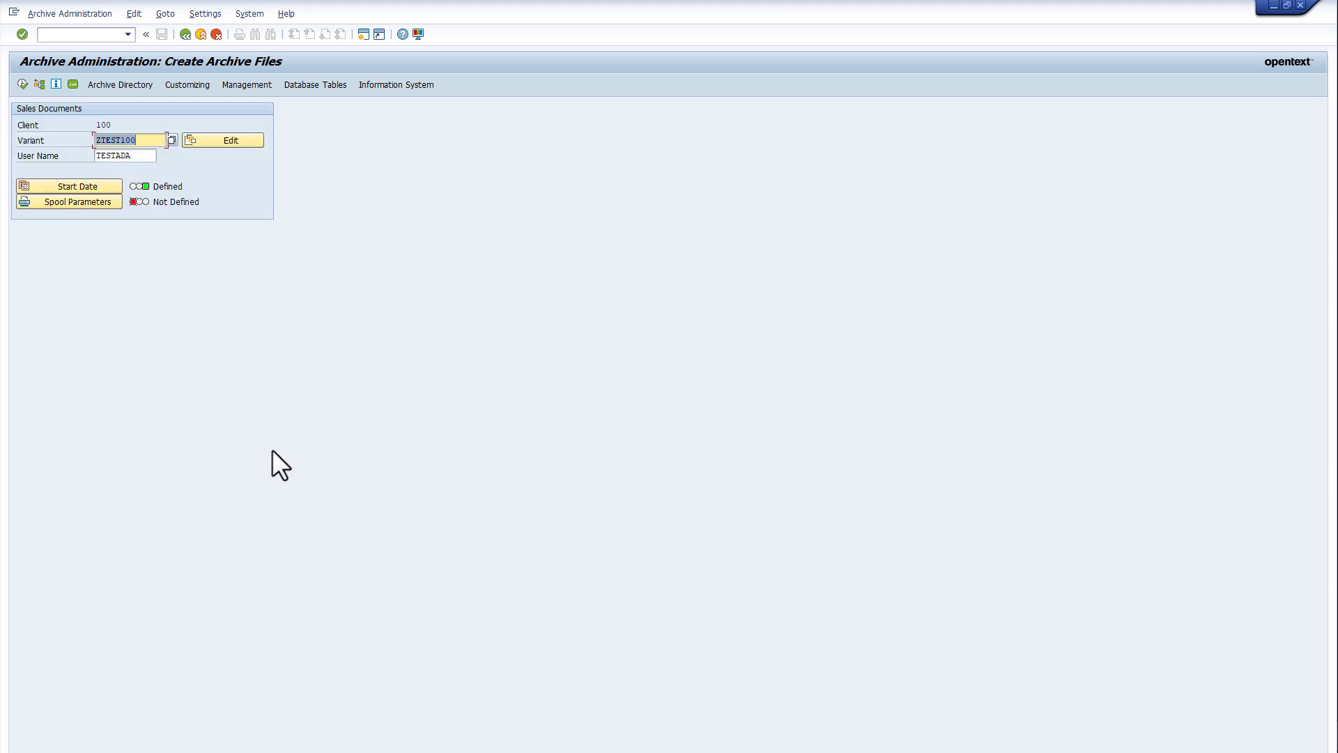
# Set the write job's spool output device to LP01 and submit it
pyautogui.click(104, 199)
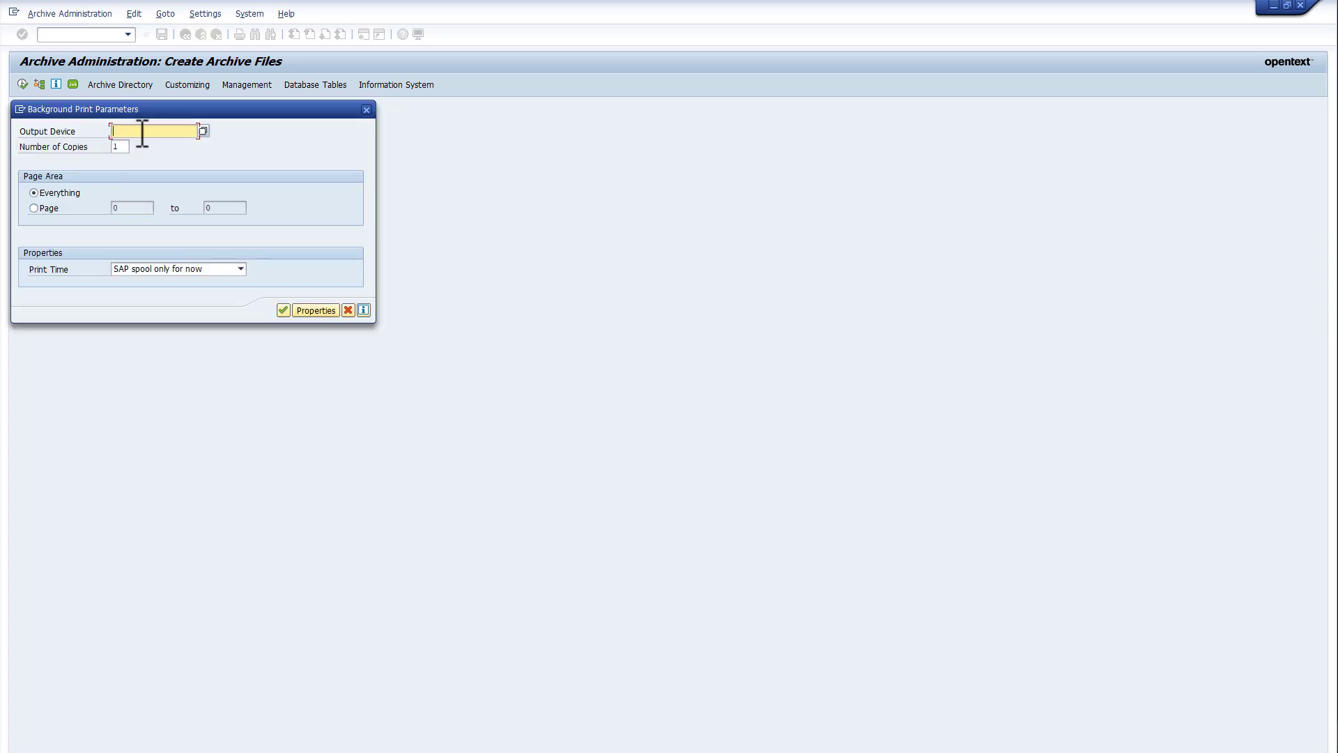
pyautogui.write('LP01')
pyautogui.click(282, 309)
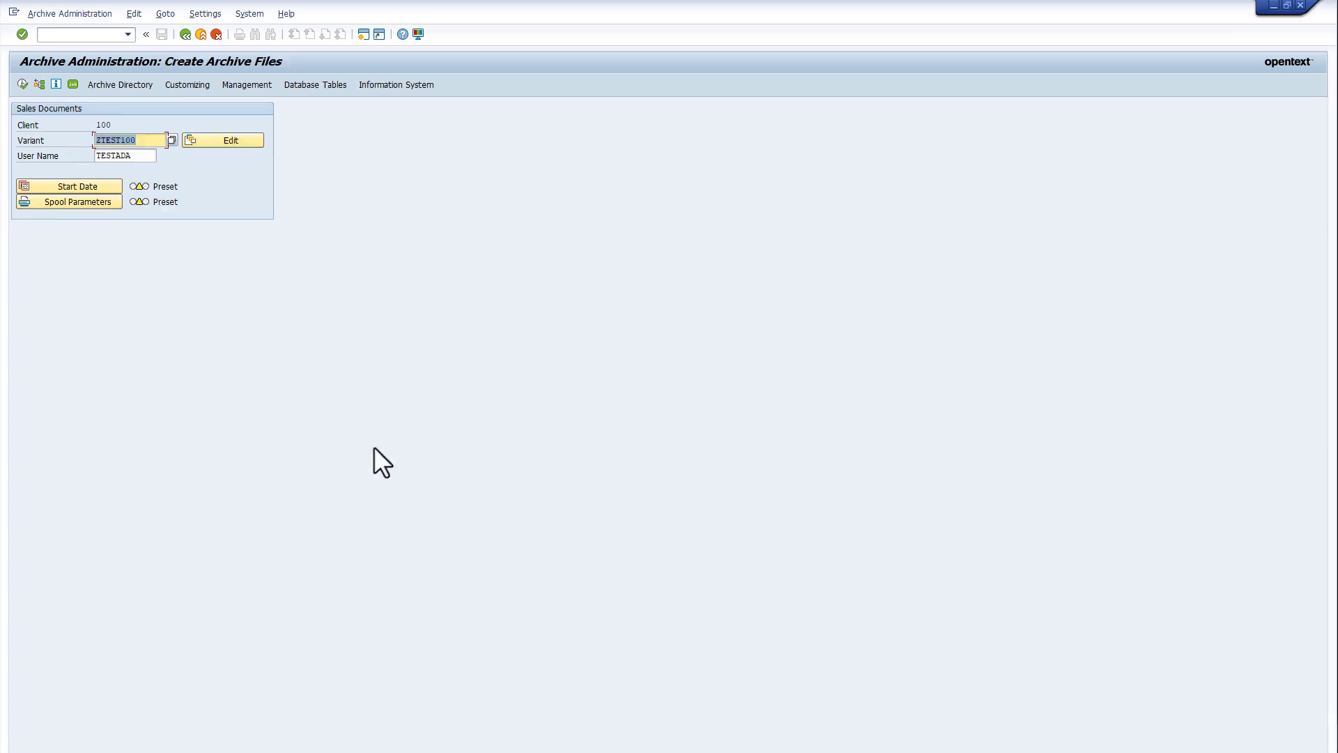
# Open the Delete step and select archiving session 000071 for deletion
pyautogui.press('F3')
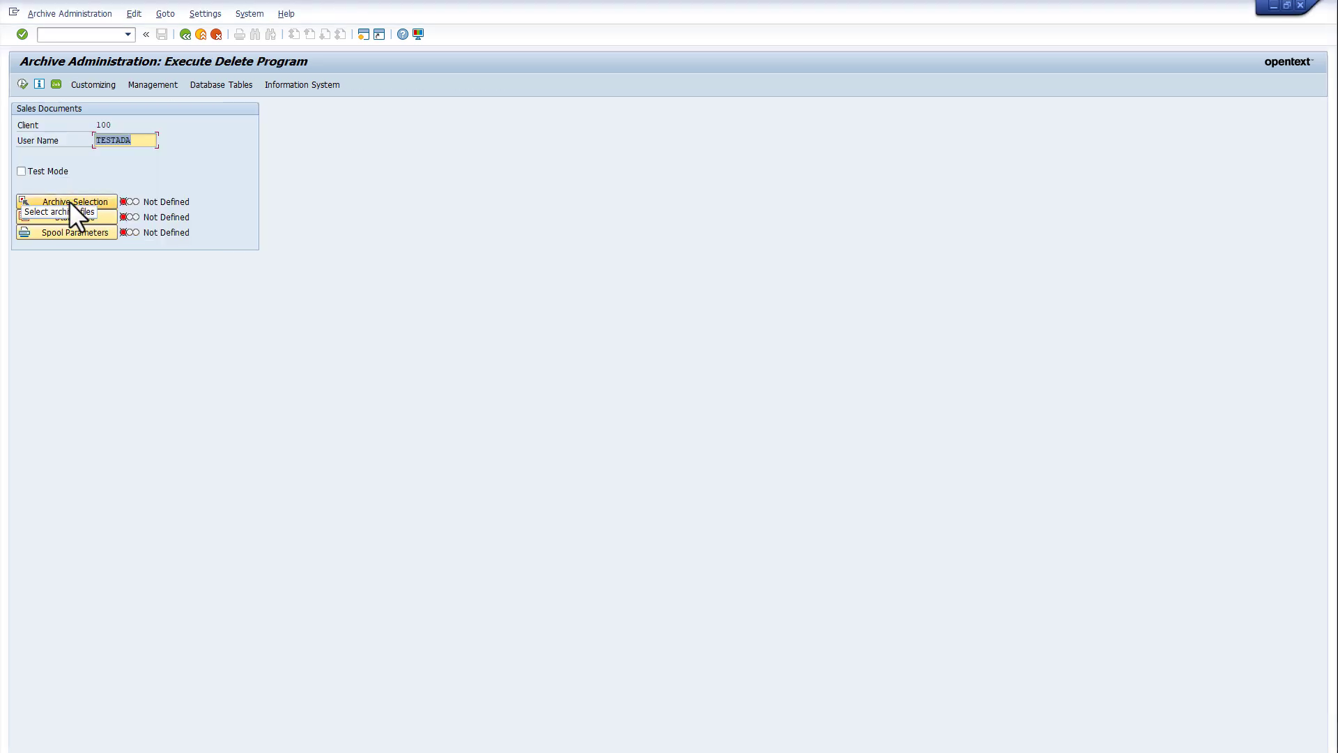
pyautogui.click(69, 201)
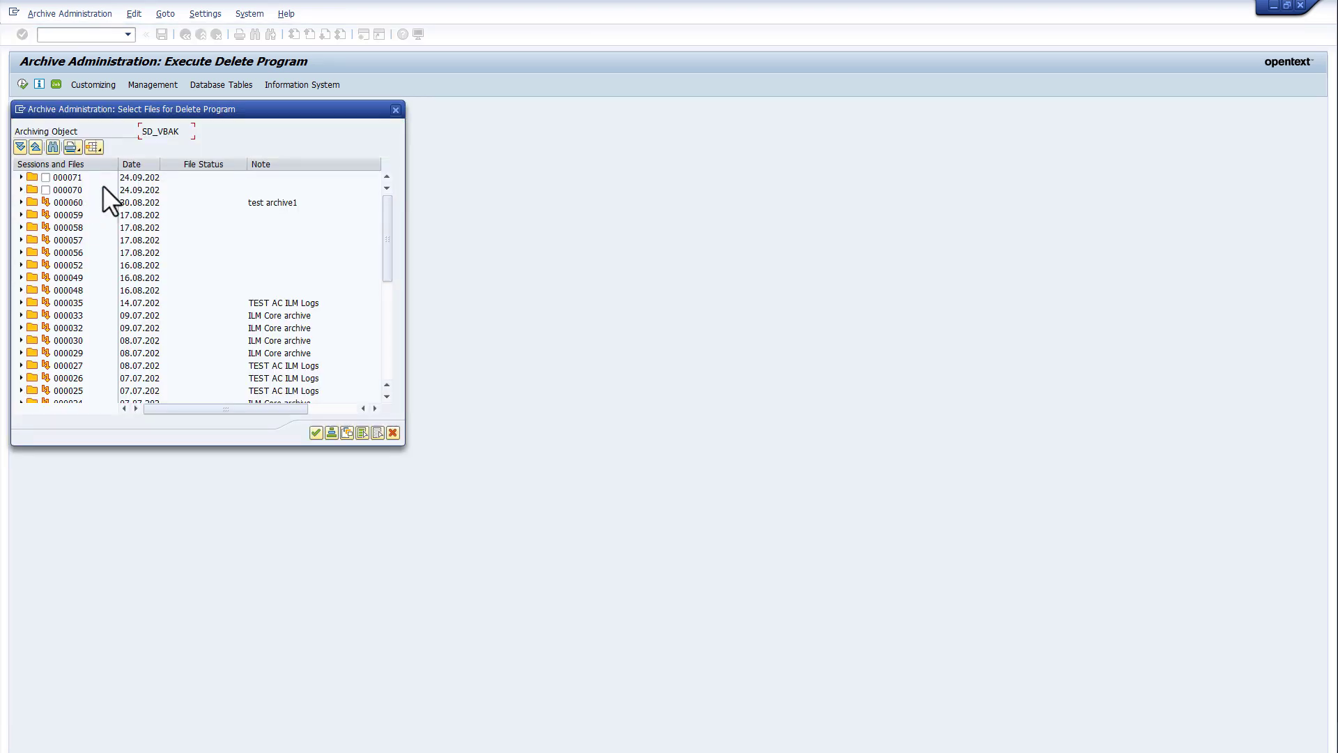
pyautogui.click(45, 177)
pyautogui.click(315, 431)
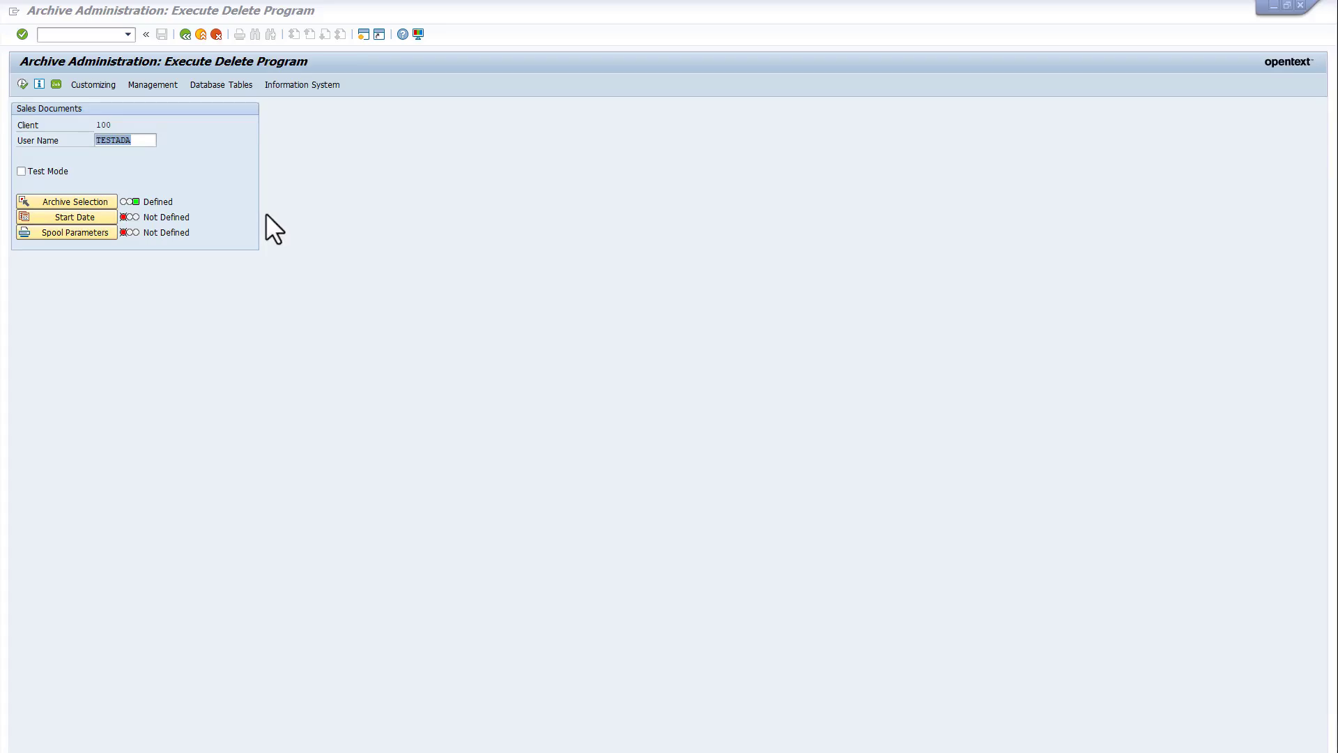
# Set the delete job's start date to Immediate
pyautogui.click(59, 215)
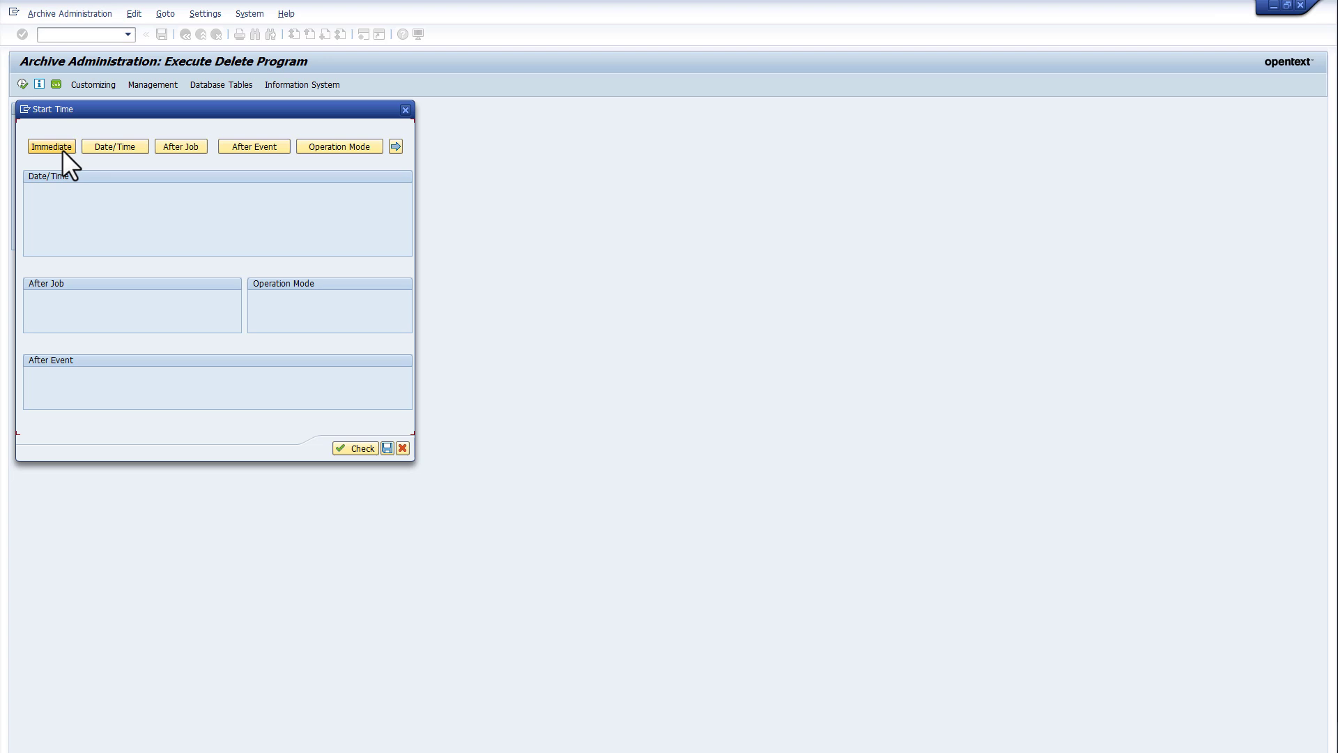
pyautogui.click(55, 144)
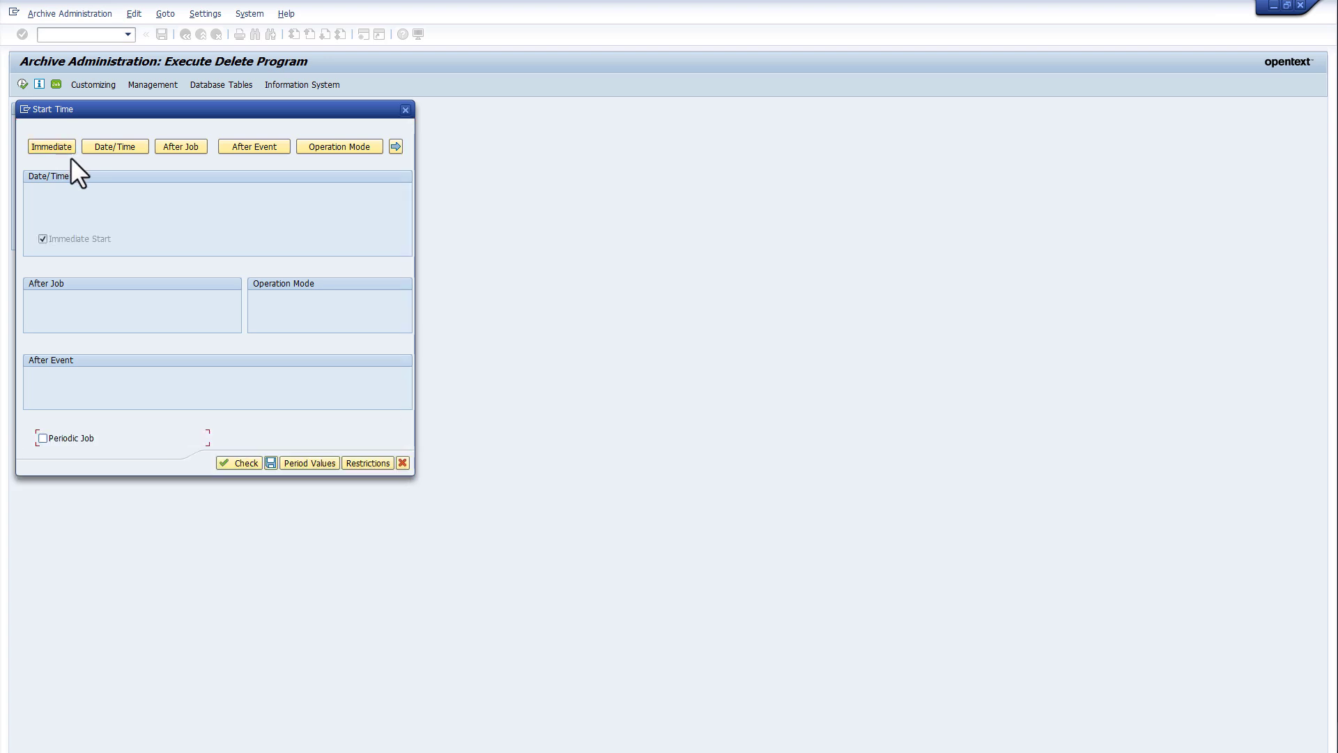
pyautogui.click(271, 462)
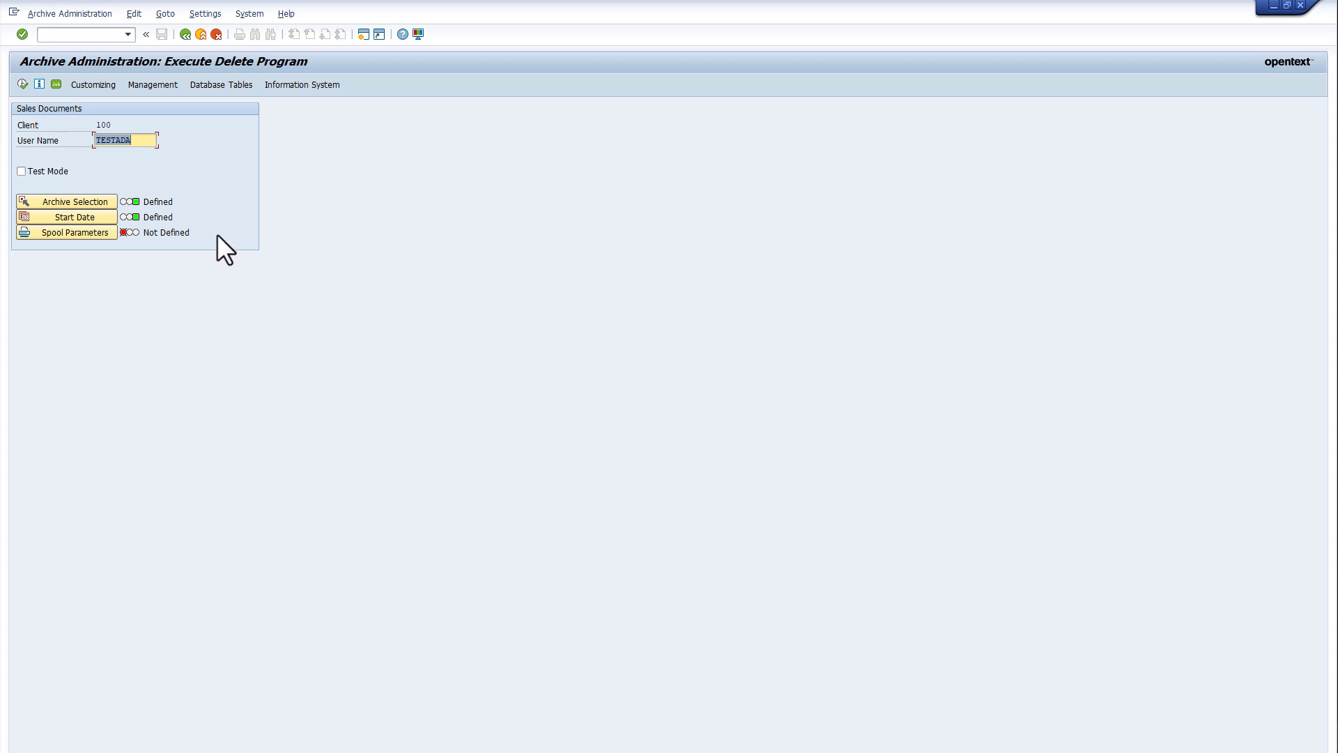
# Set the delete job's spool output to LP01 and acknowledge the information message
pyautogui.click(92, 230)
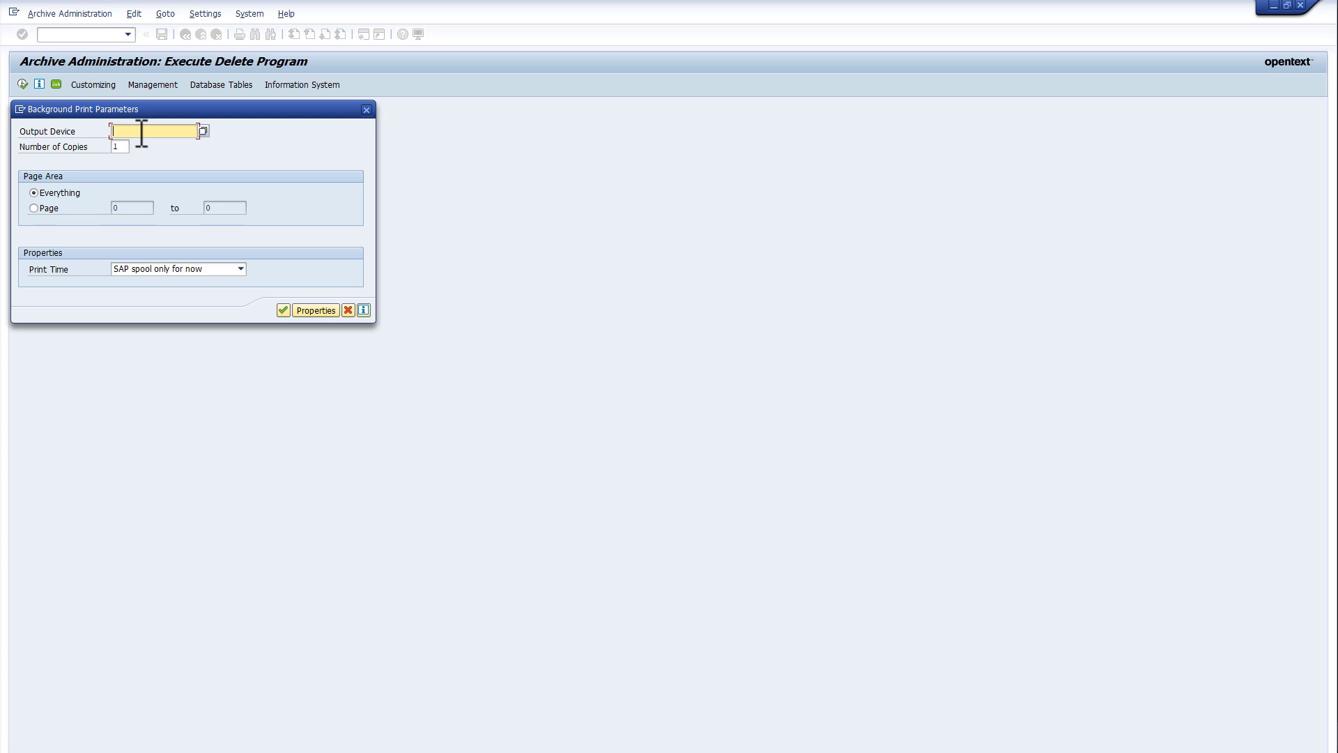
pyautogui.write('LP01')
pyautogui.click(281, 310)
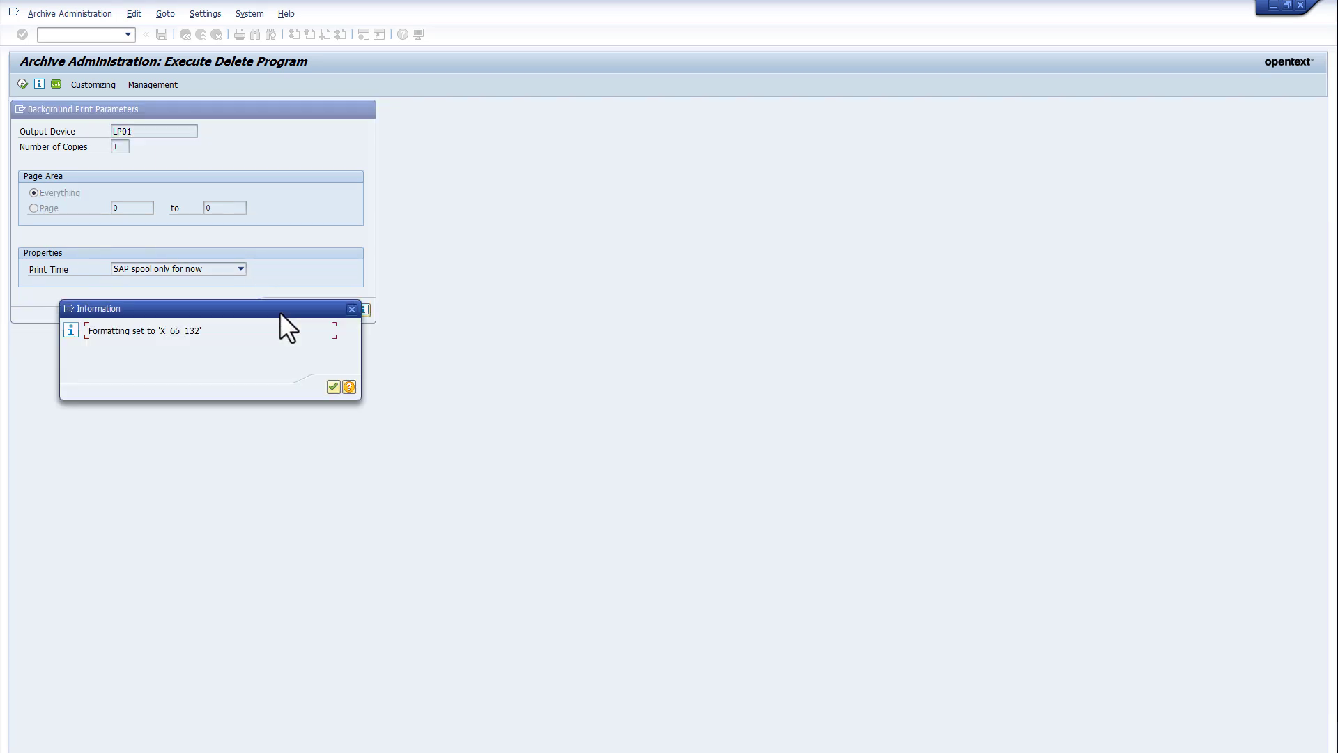
pyautogui.click(330, 384)
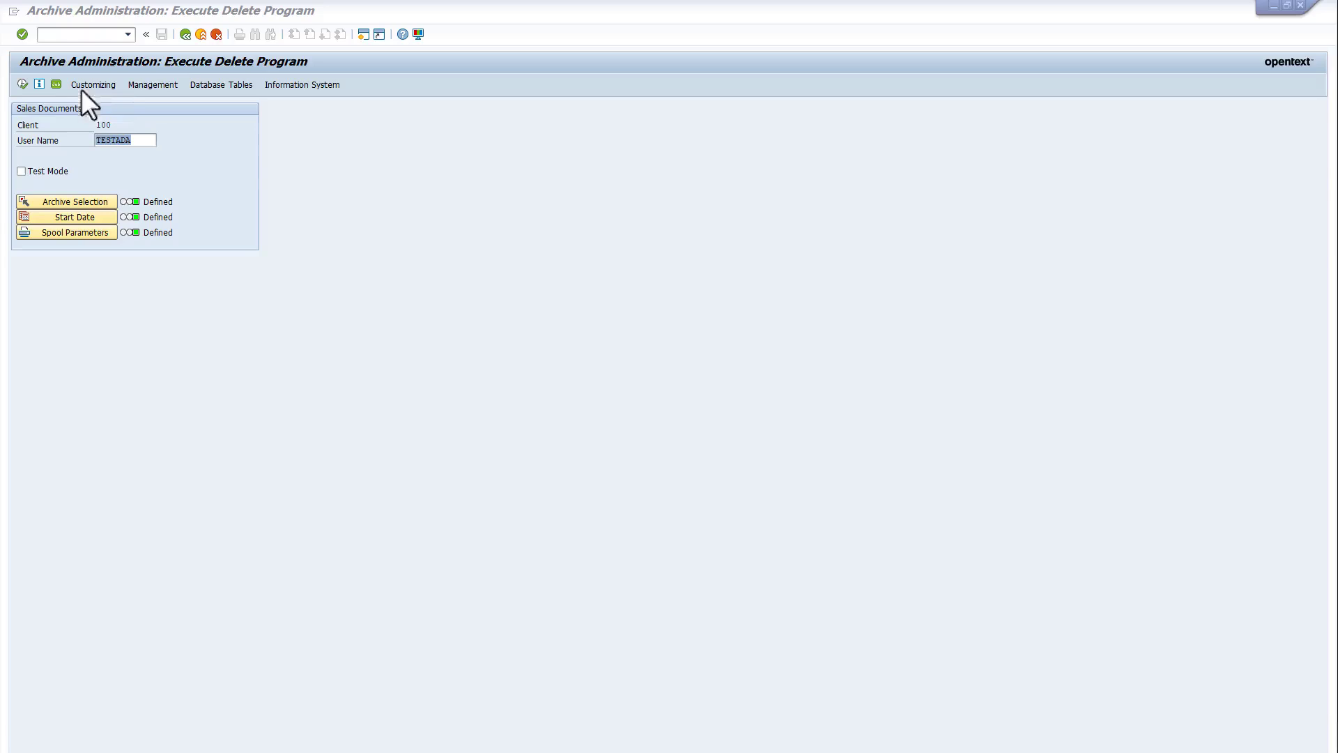
# Show the Management overview of archiving sessions and expand complete sessions 3 - 68
pyautogui.click(184, 34)
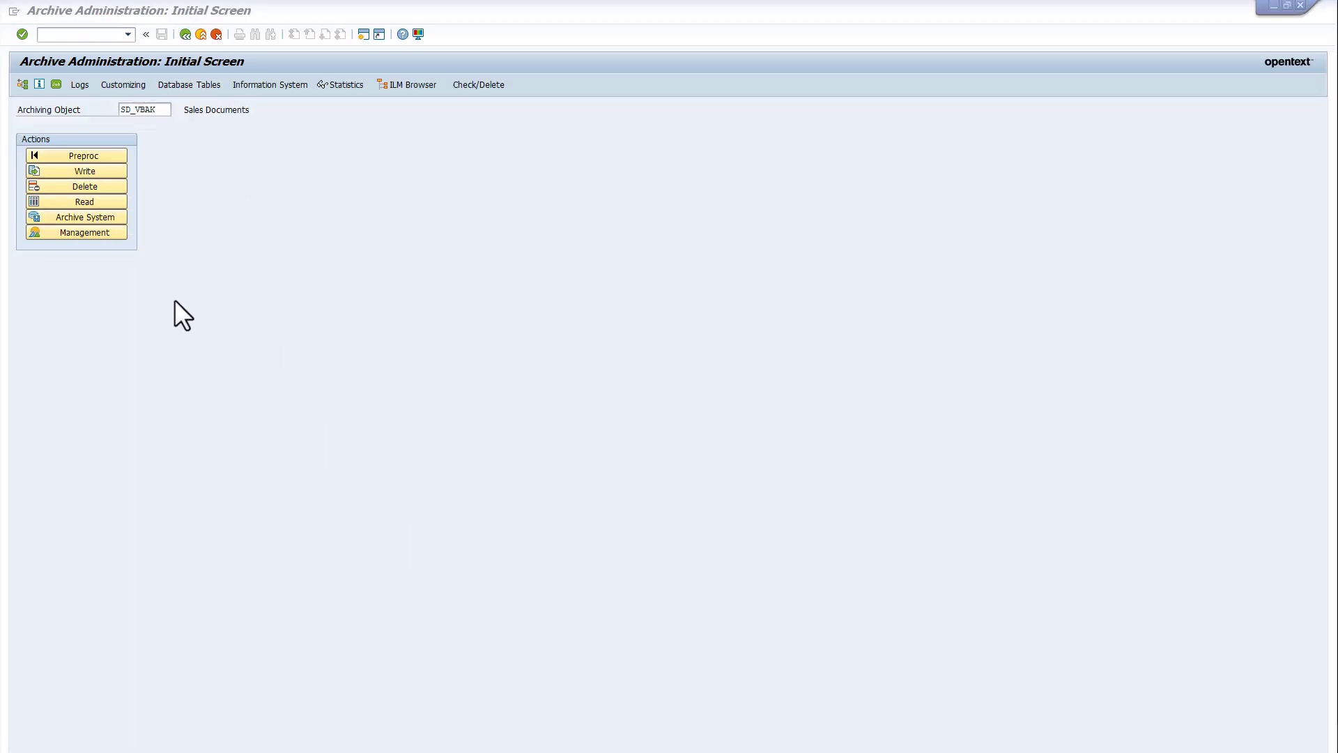
pyautogui.click(76, 232)
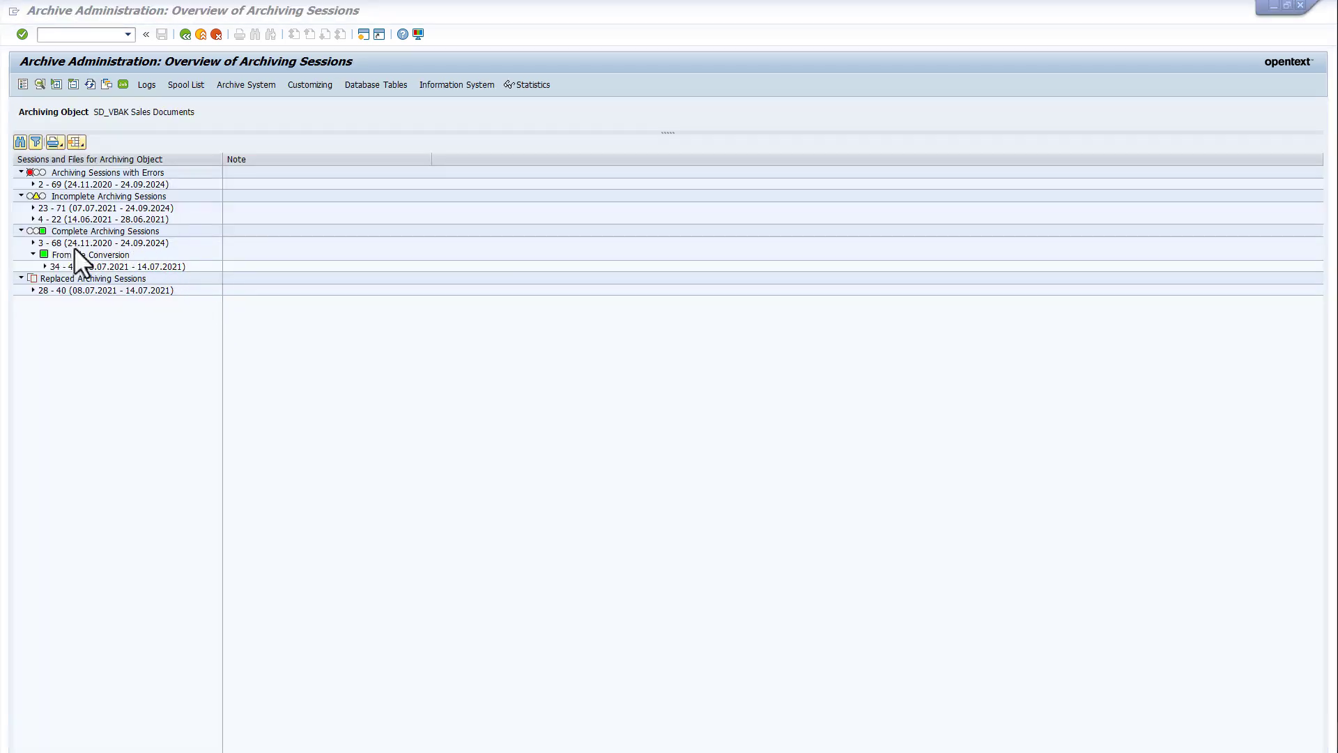
pyautogui.click(32, 241)
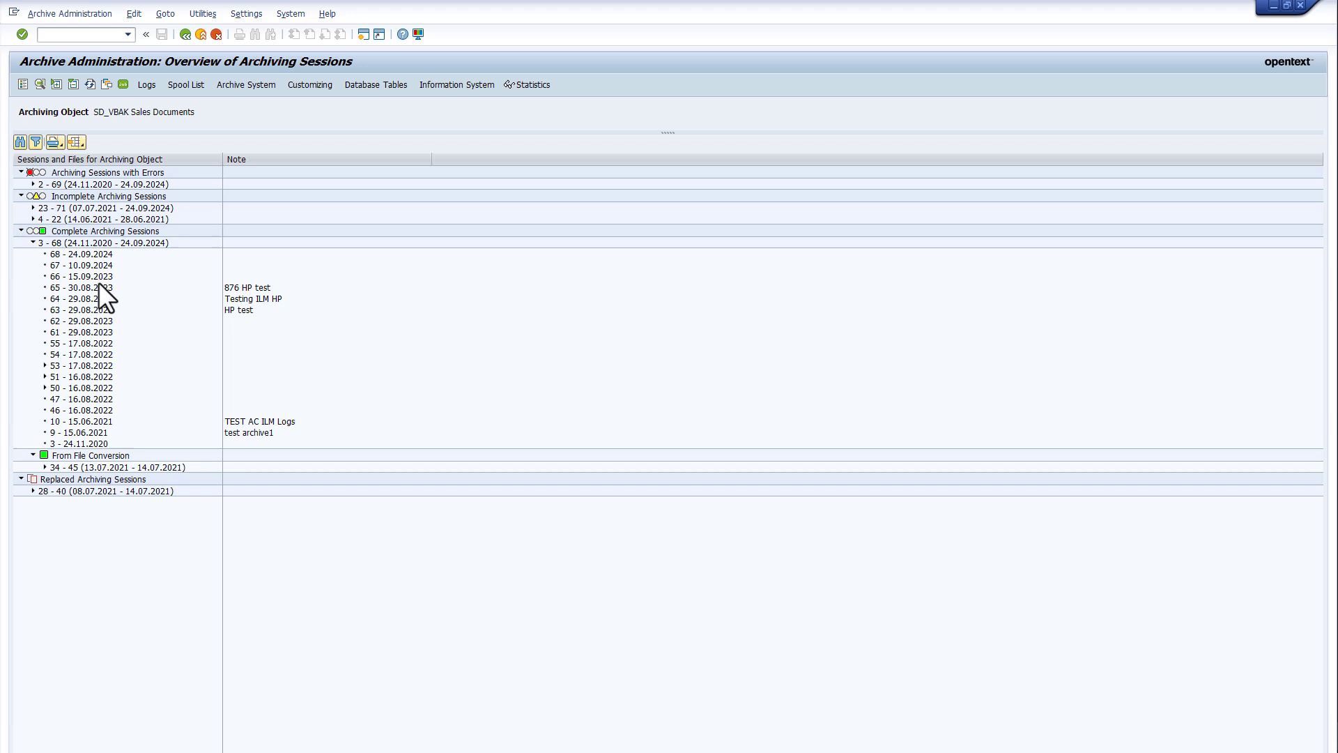